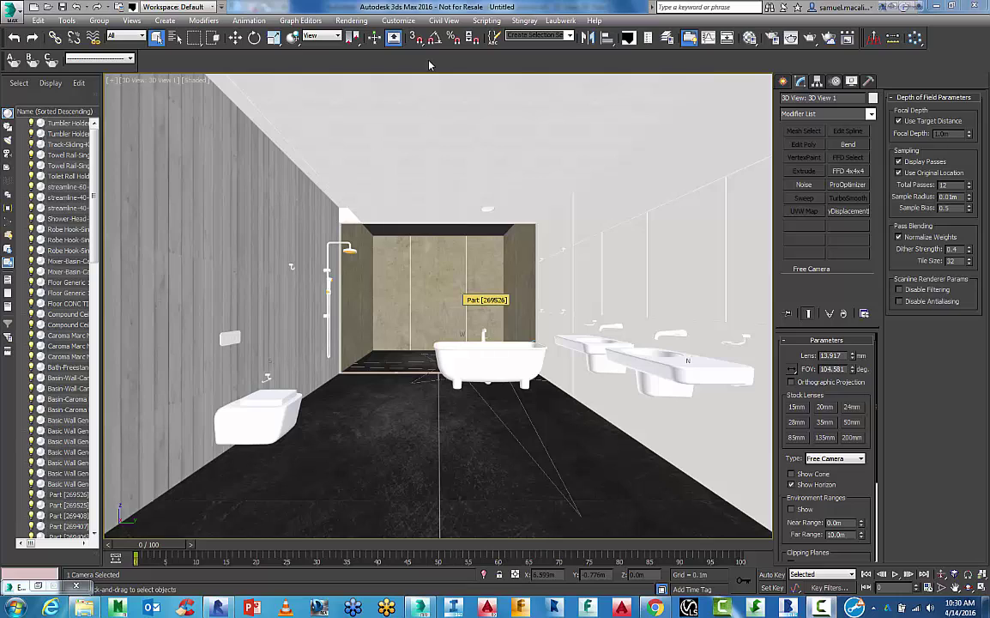
Open the render setup and set the production renderer to V-Ray NFR 3.30.03.
click(771, 39)
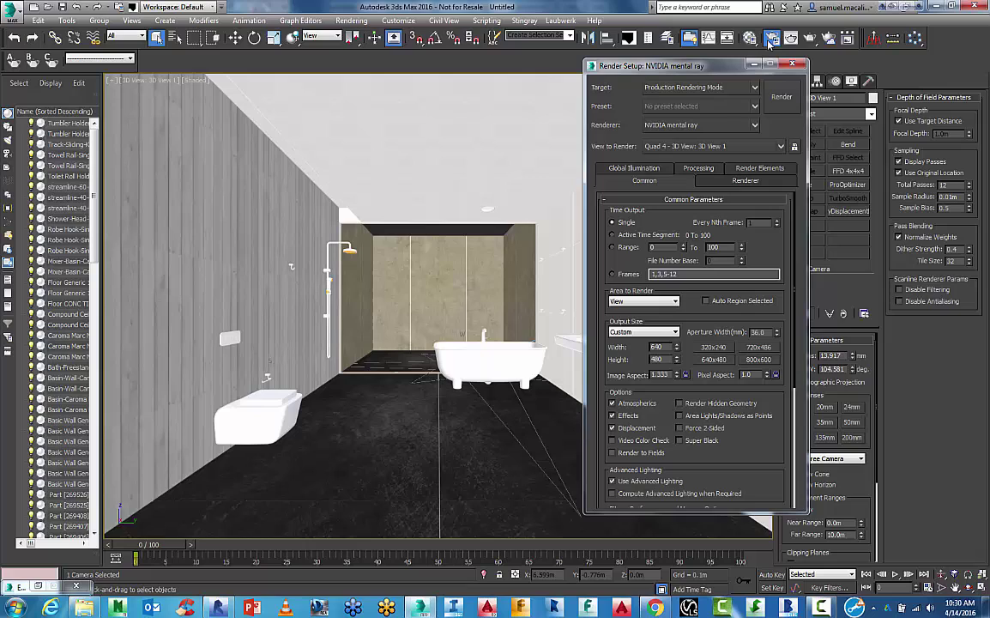
drag(652, 63, 552, 60)
click(655, 122)
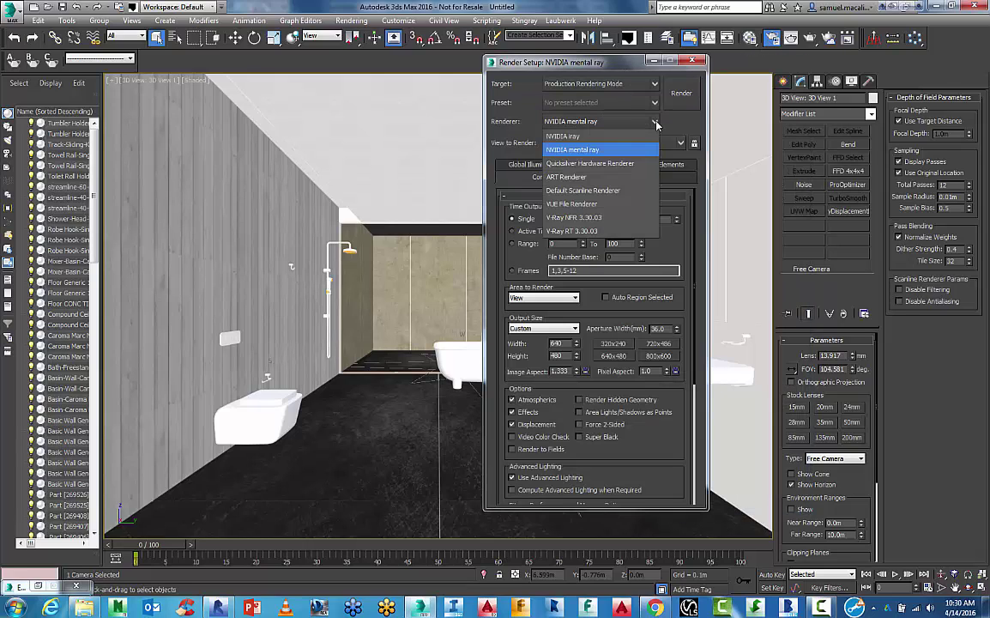
click(594, 218)
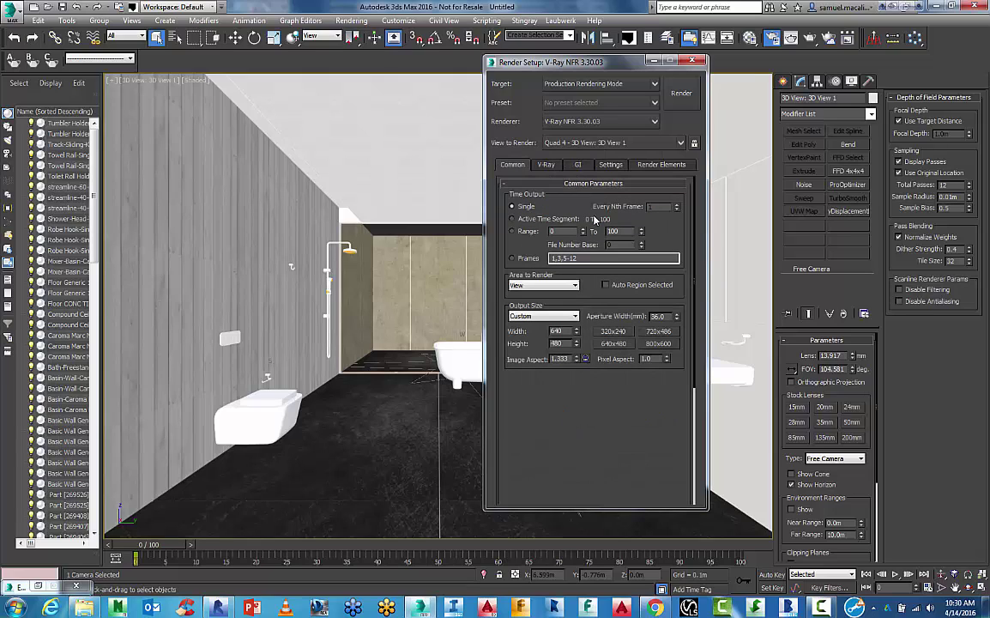
Look through the V-Ray, GI and Common render settings and the list of available renderers.
click(545, 165)
click(575, 166)
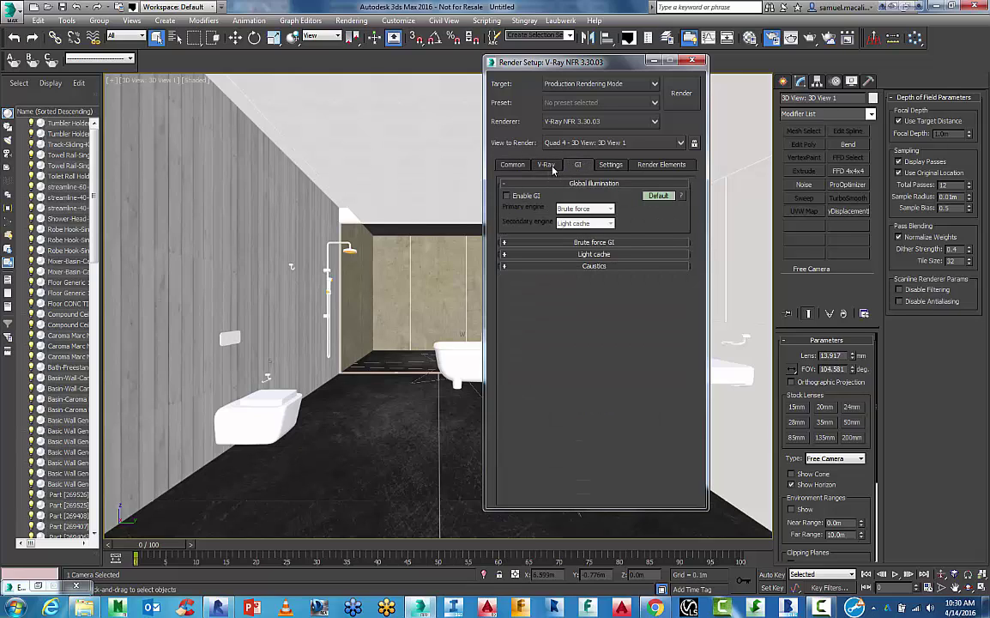
click(547, 165)
click(516, 167)
click(548, 166)
click(574, 166)
click(566, 122)
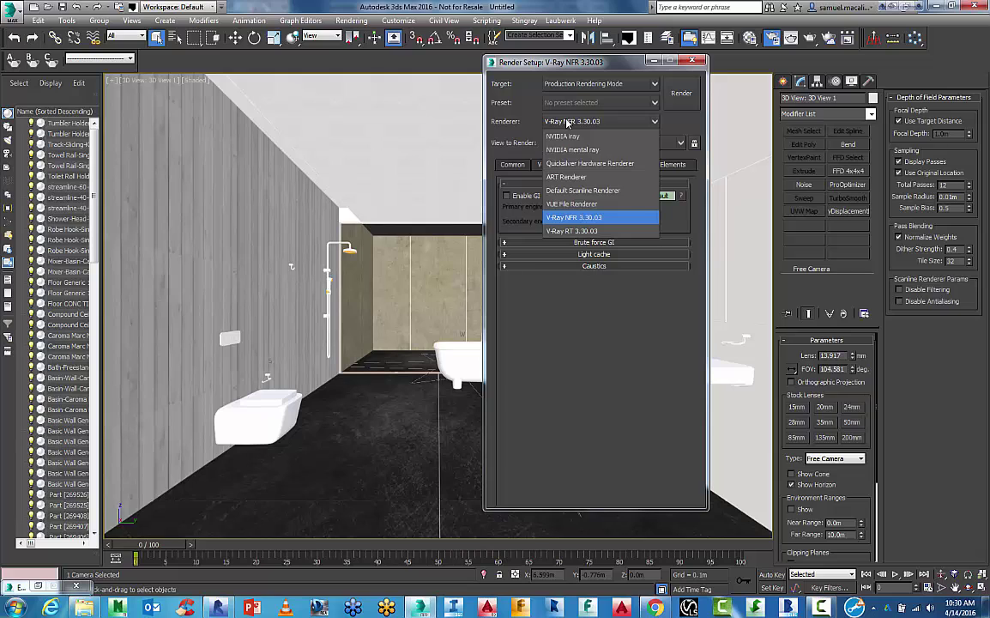
click(571, 121)
Unlock the Material Editor renderer from the production renderer and assign V-Ray NFR 3.30.03 to it.
click(512, 164)
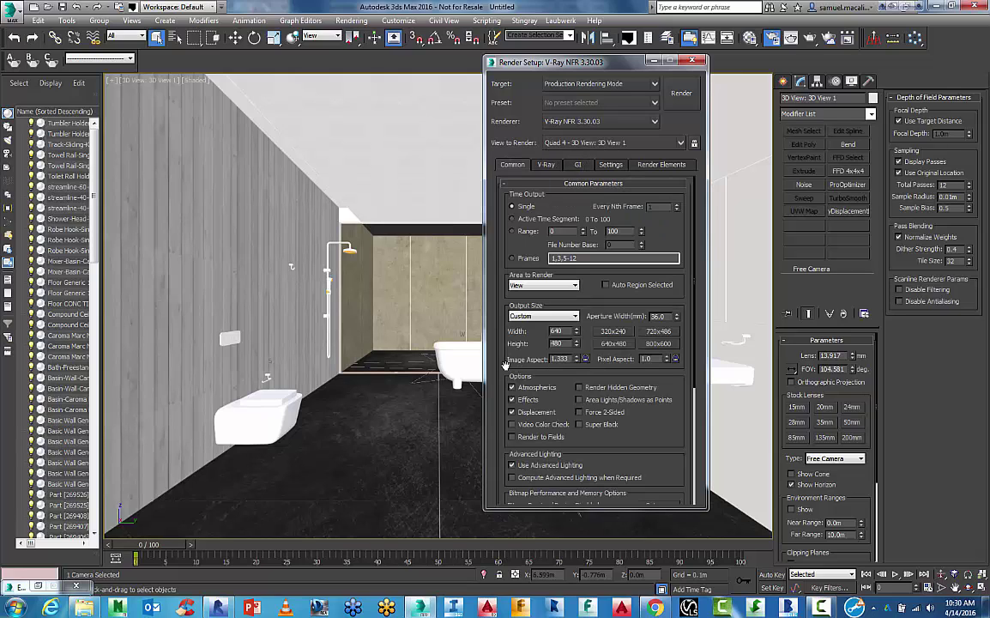
scroll(515, 404, down, 5)
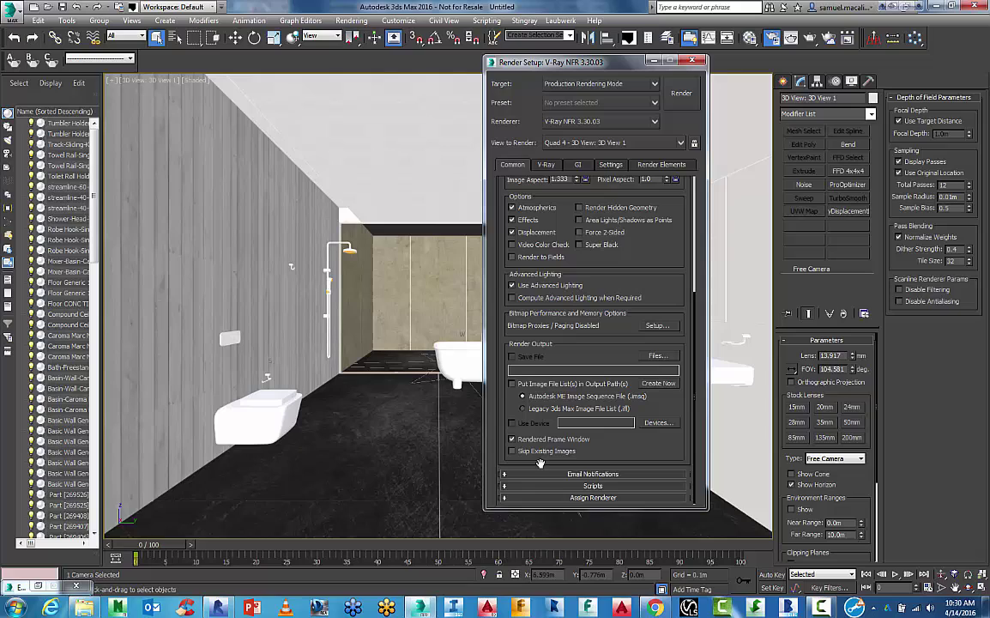
click(556, 498)
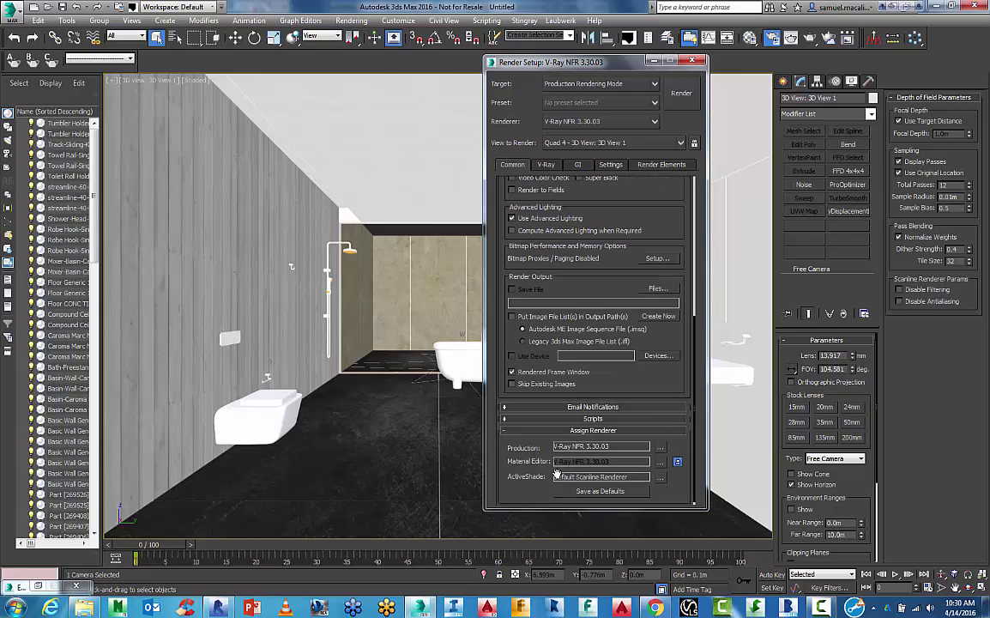
click(678, 462)
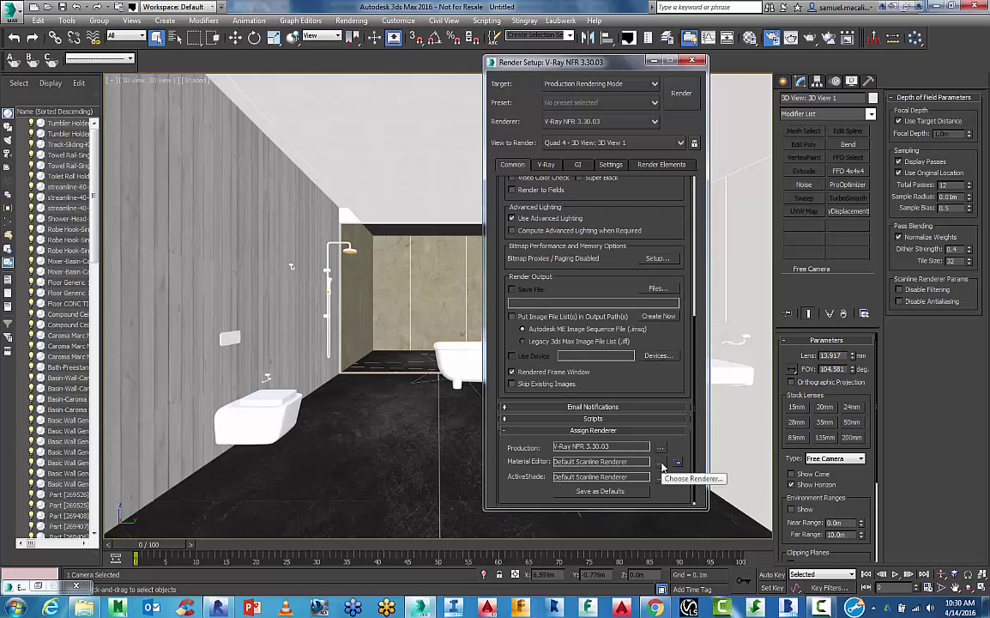
click(659, 462)
click(547, 250)
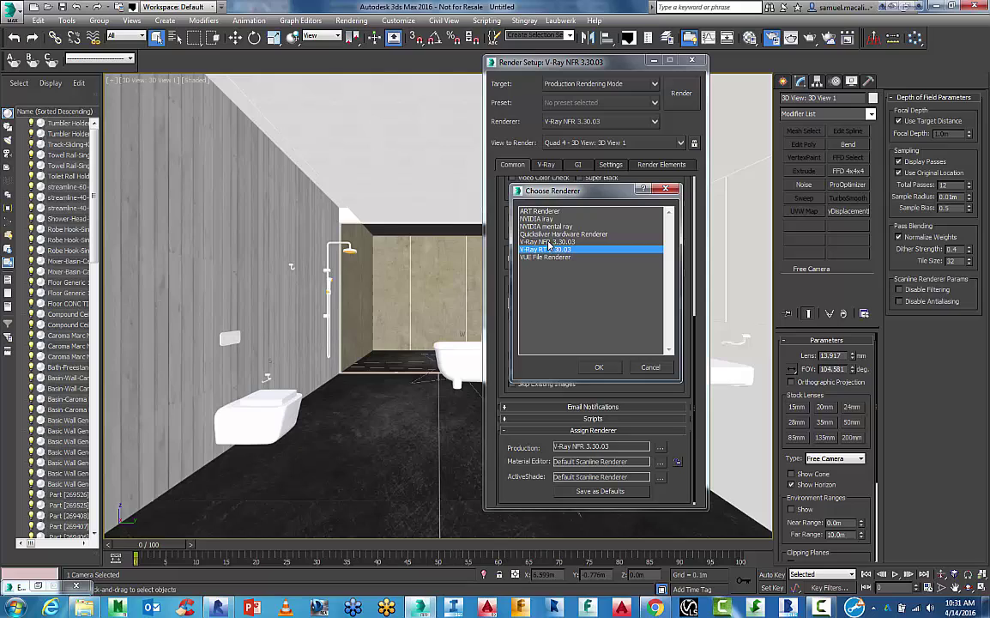
click(537, 242)
click(600, 368)
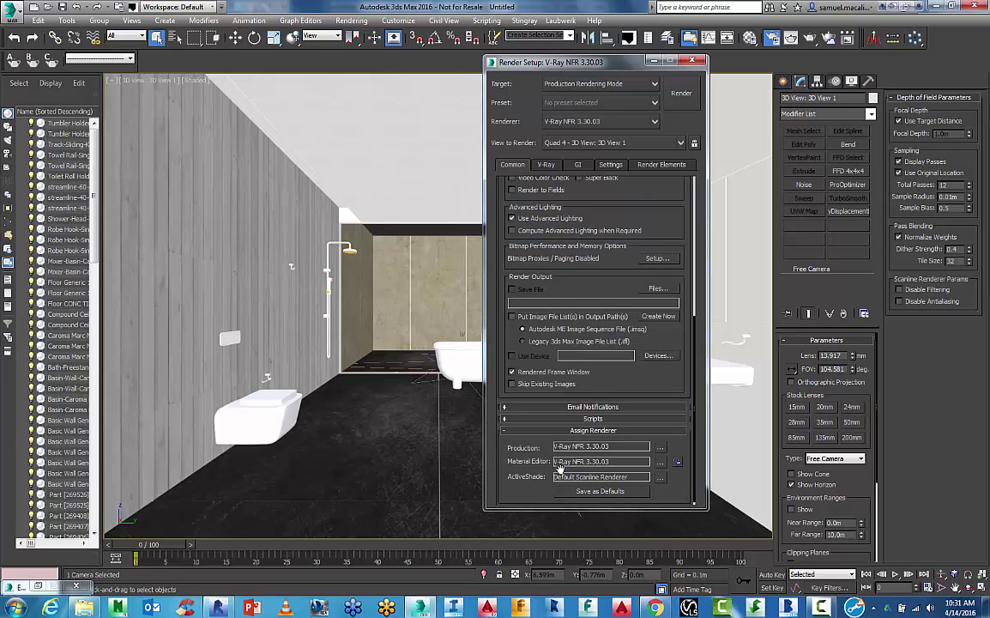
Assign V-Ray RT 3.30.03 as the ActiveShade renderer and close the render setup.
click(660, 477)
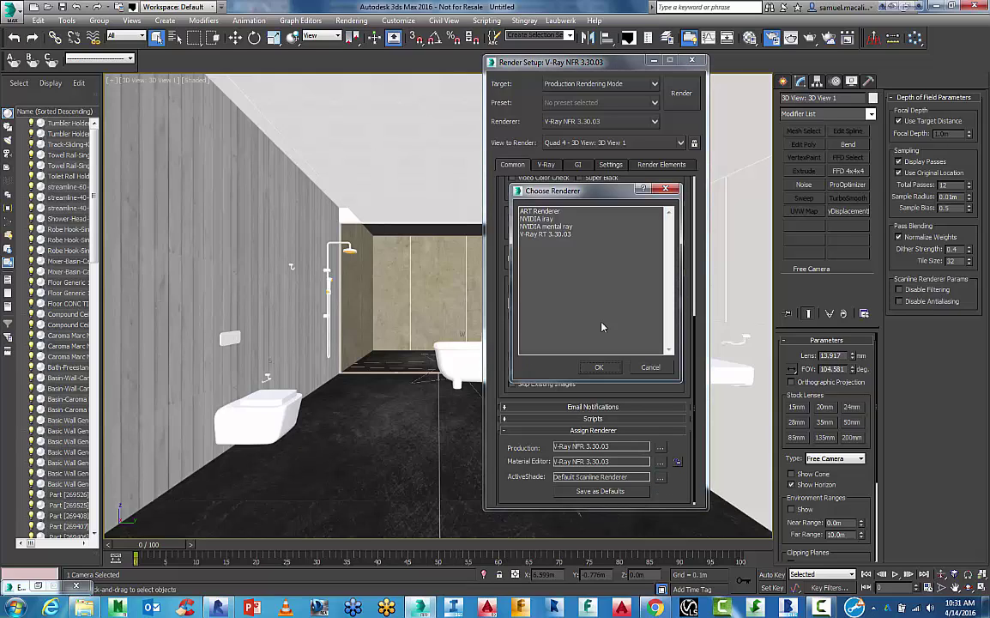
click(553, 233)
click(599, 367)
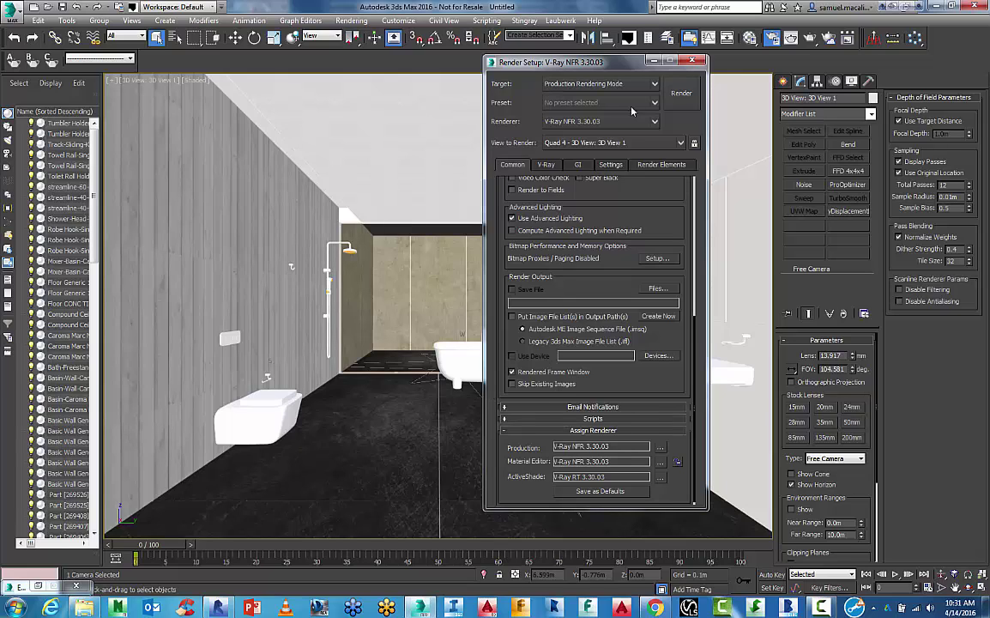
click(698, 61)
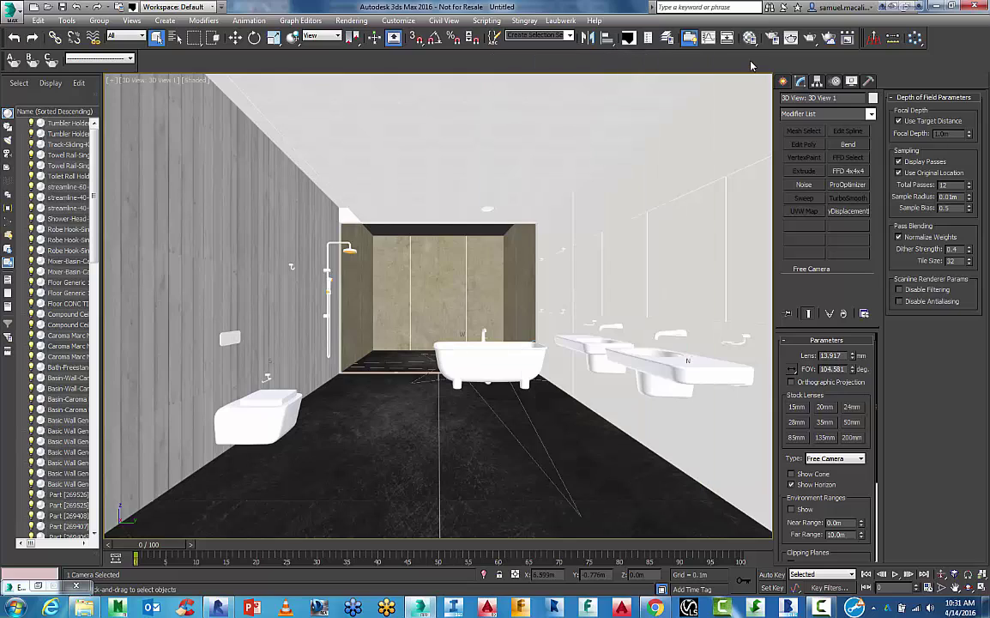
Open the Material Editor and pick the rail shower's material from the scene into the first sample slot.
click(678, 37)
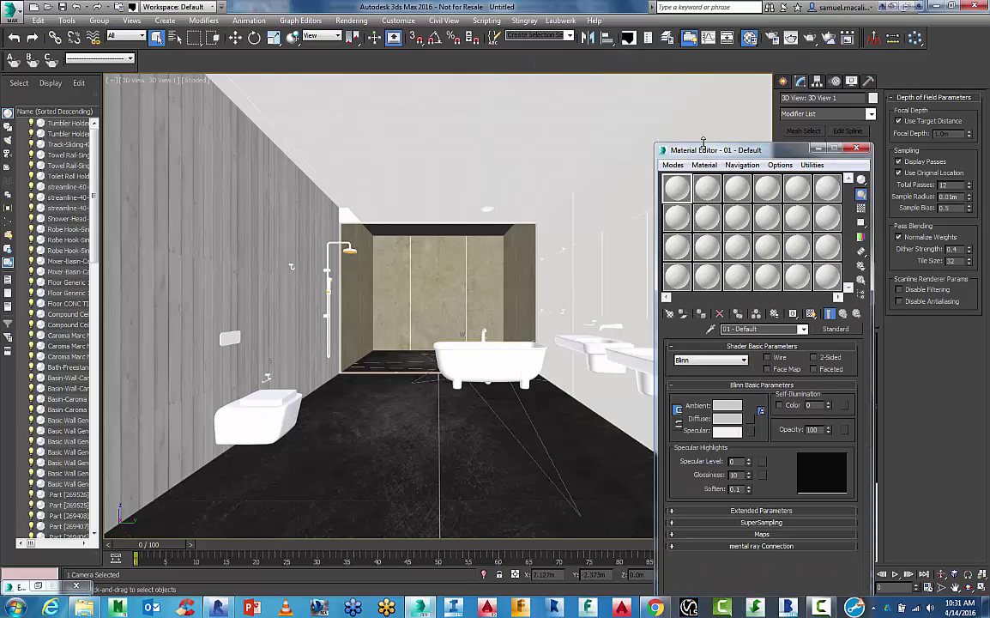
drag(703, 146, 133, 51)
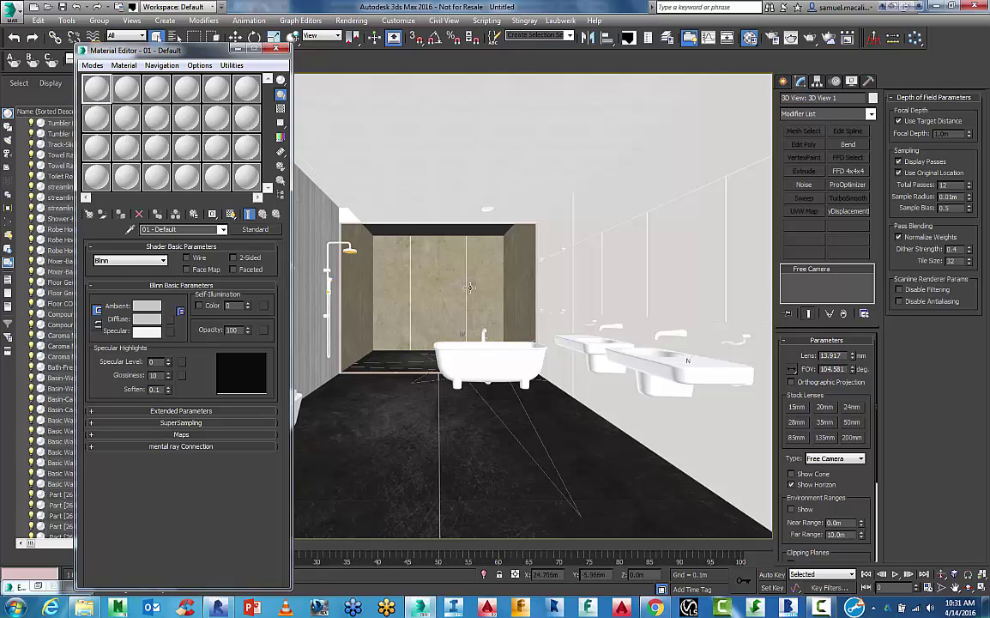
click(131, 229)
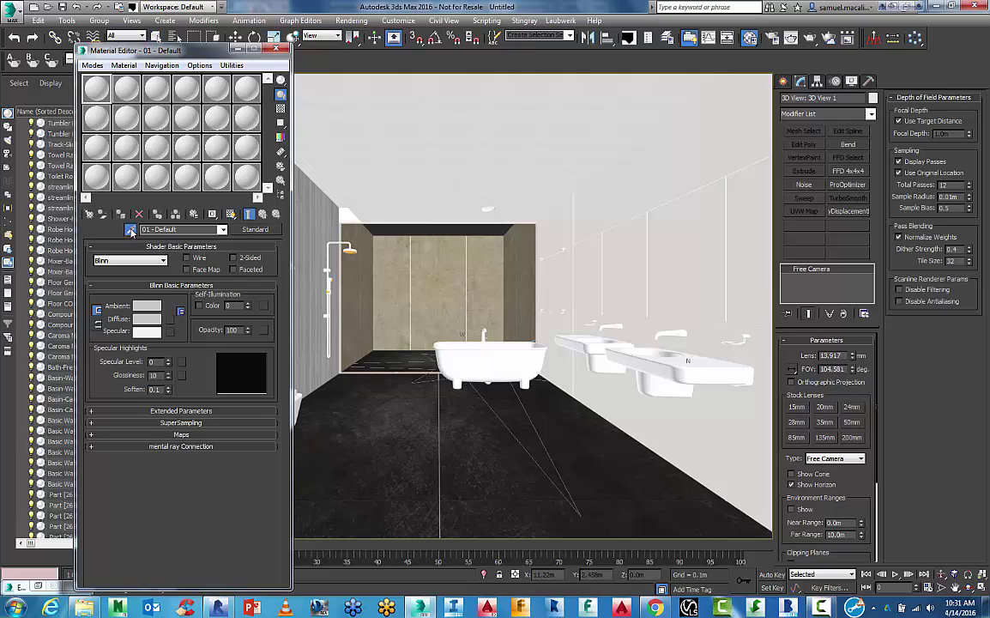
click(344, 243)
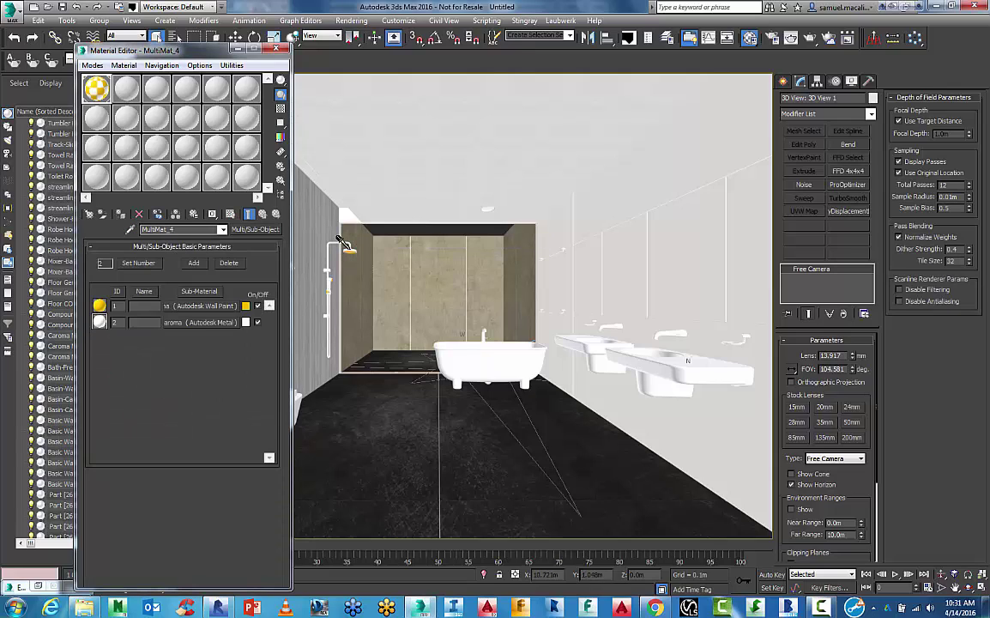
Pick the freestanding bath's material from the scene into the second sample slot.
click(116, 88)
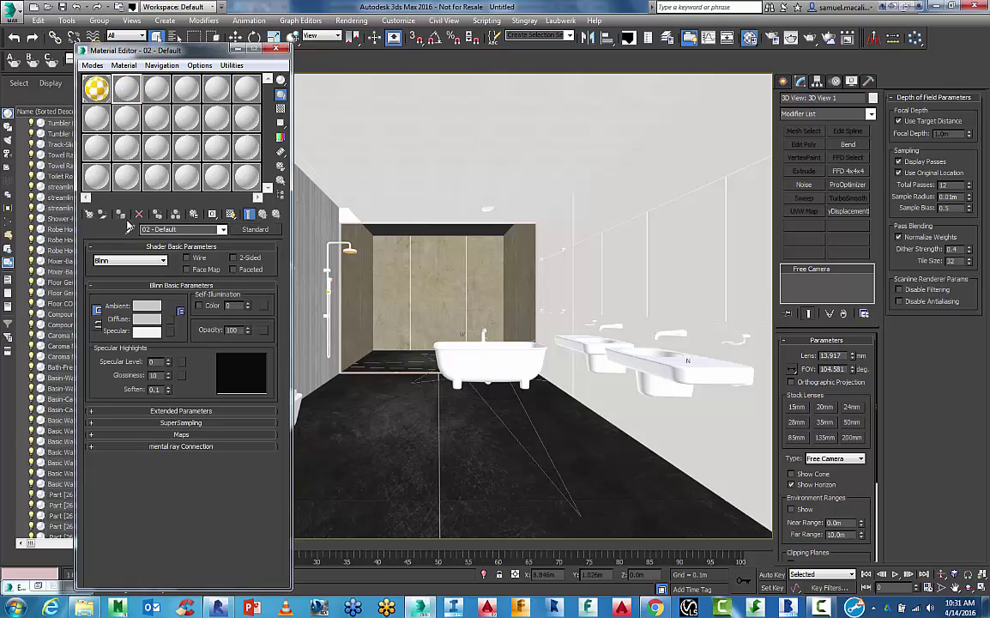
click(129, 229)
click(439, 350)
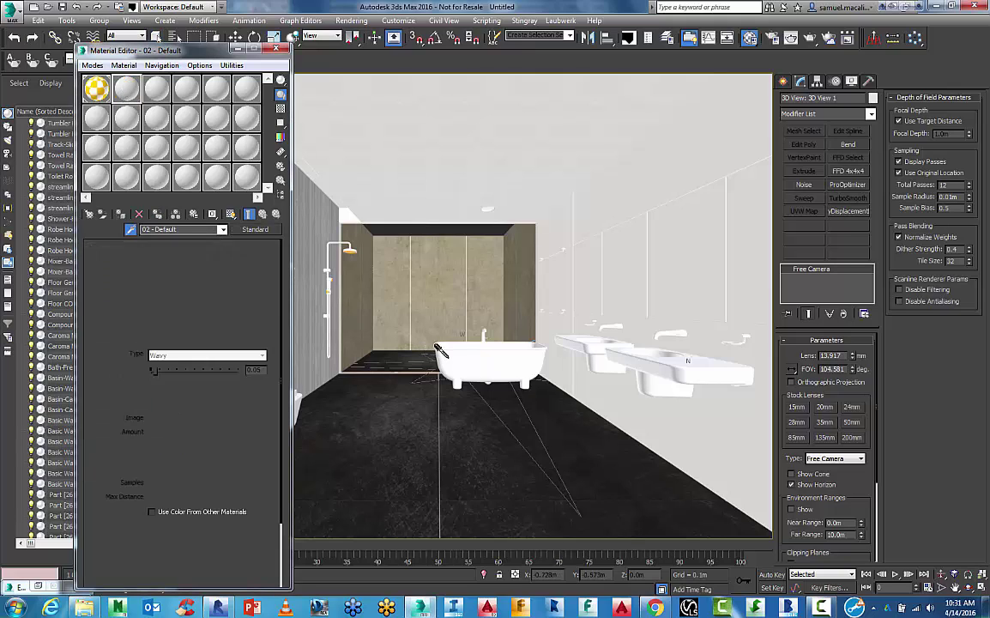
Pick the shower area's green tile wall material from the scene into the third sample slot.
click(158, 89)
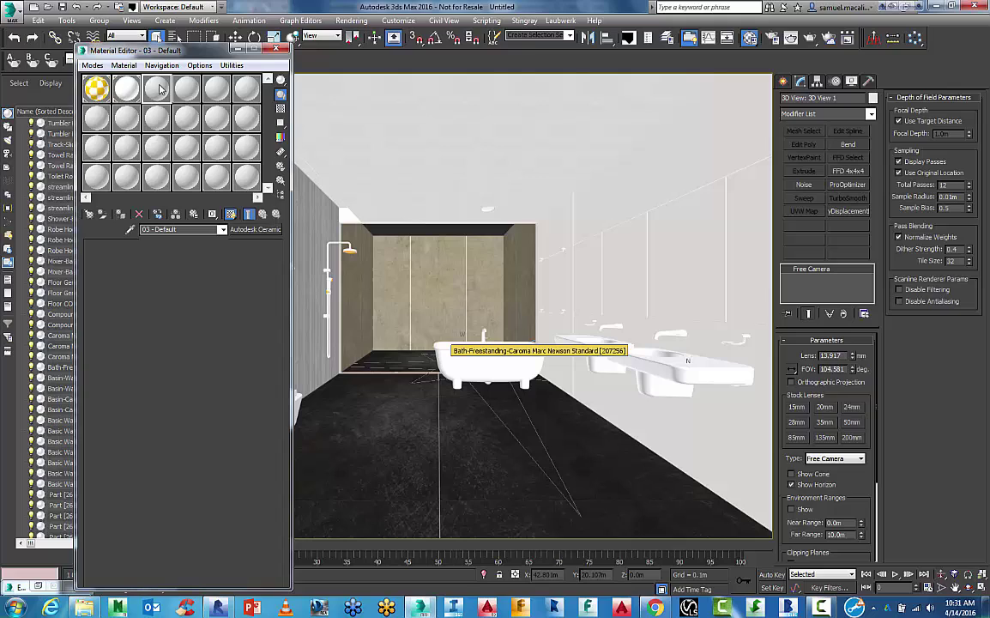
click(131, 228)
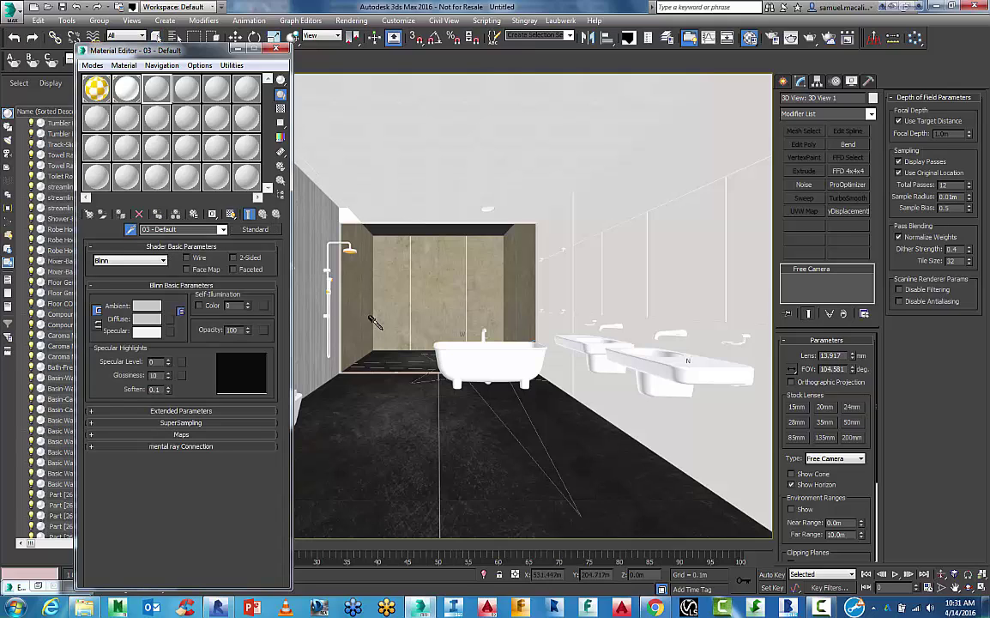
click(340, 271)
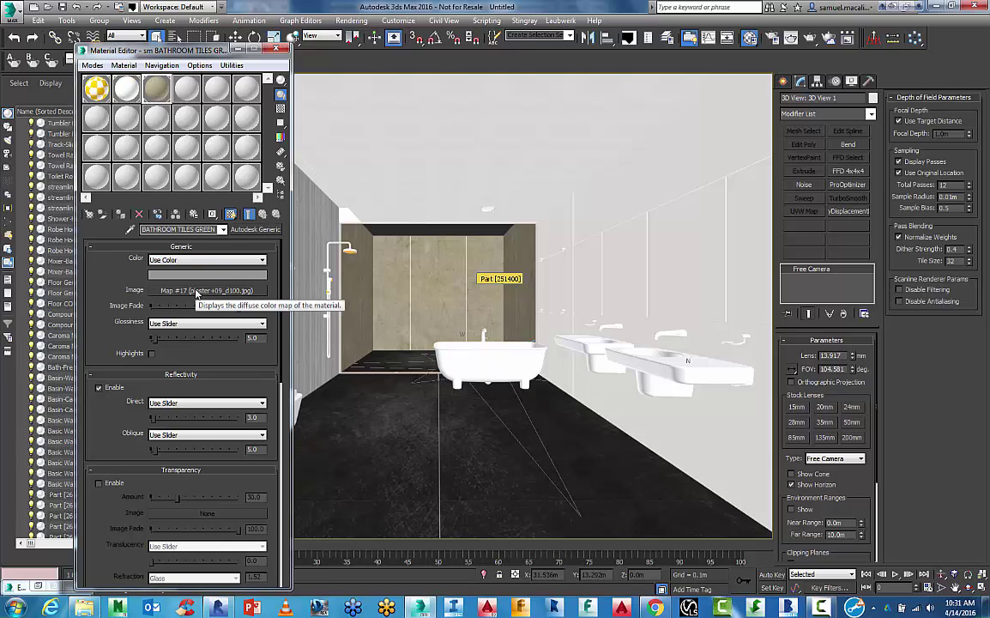
Place an instance of the tile material's plaster +09_d100.jpg image map in the last sample slot.
drag(197, 293, 247, 176)
click(157, 319)
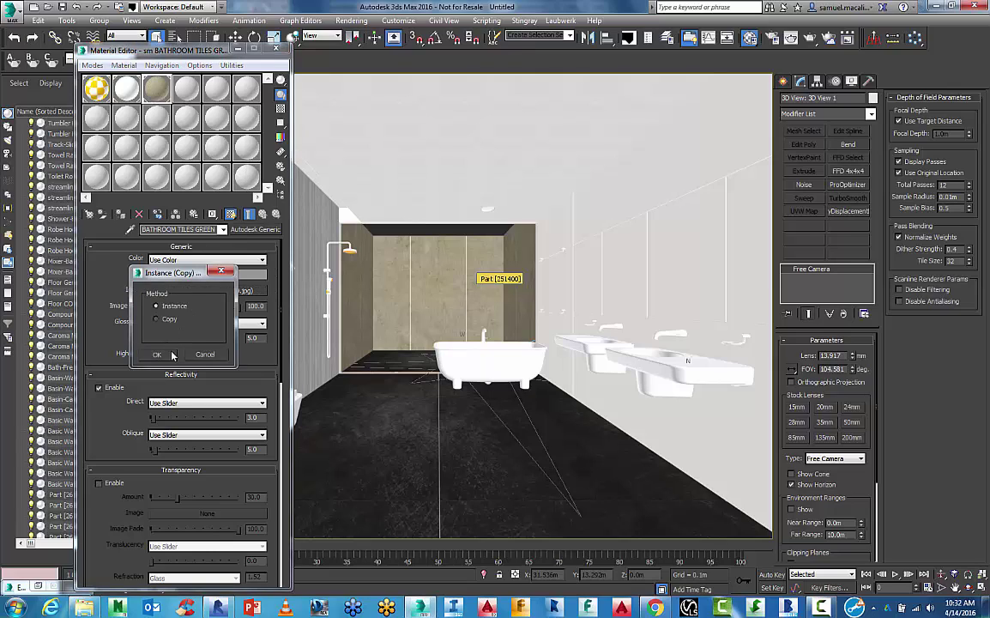
click(157, 355)
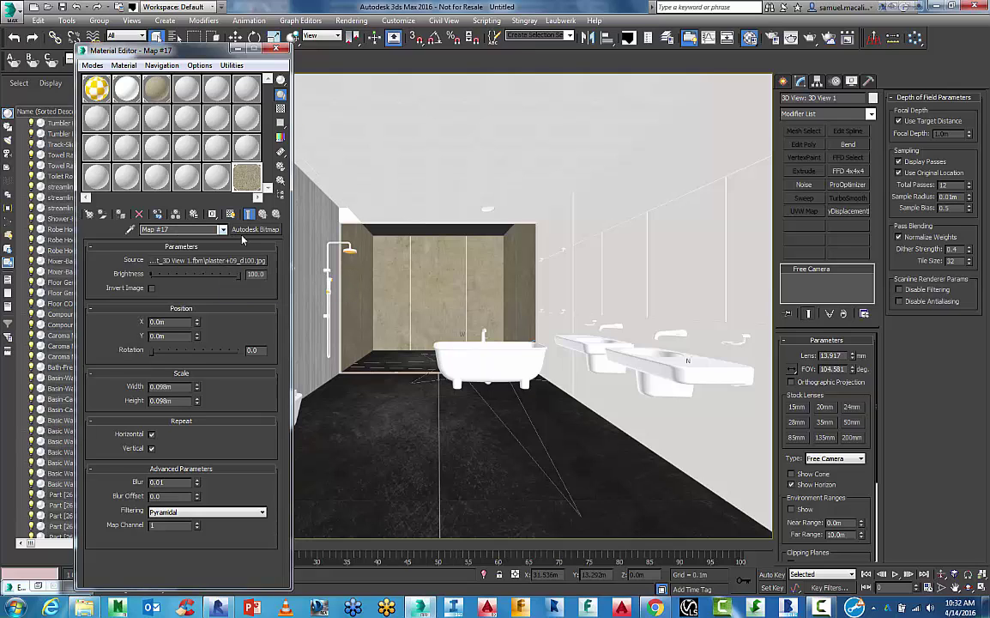
Create a standard Bitmap from plaster +09_d100.jpg in the sample slot before the Autodesk Bitmap and preview it enlarged.
click(220, 181)
click(246, 175)
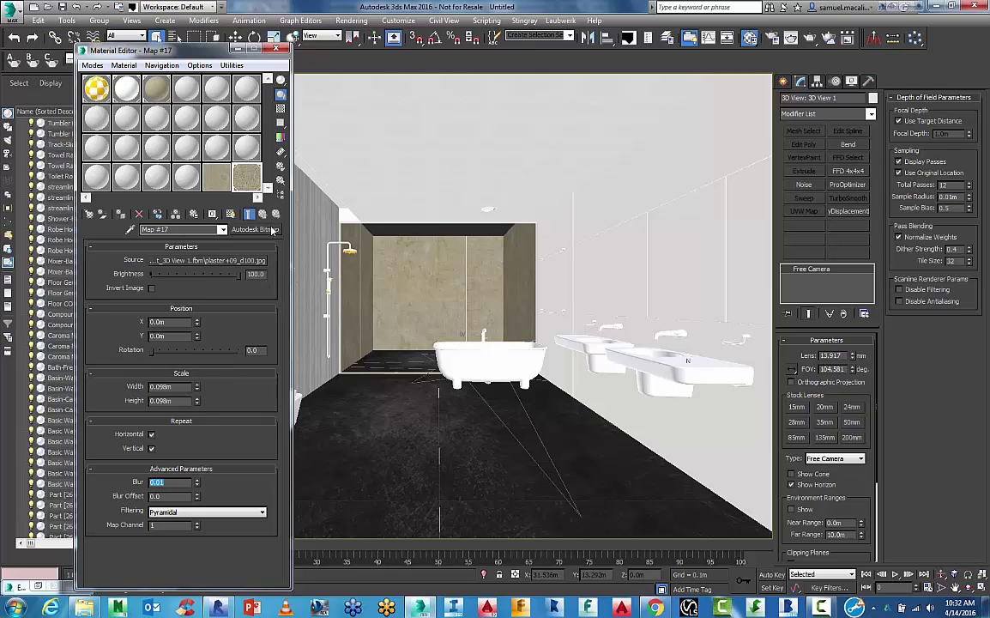
double_click(222, 184)
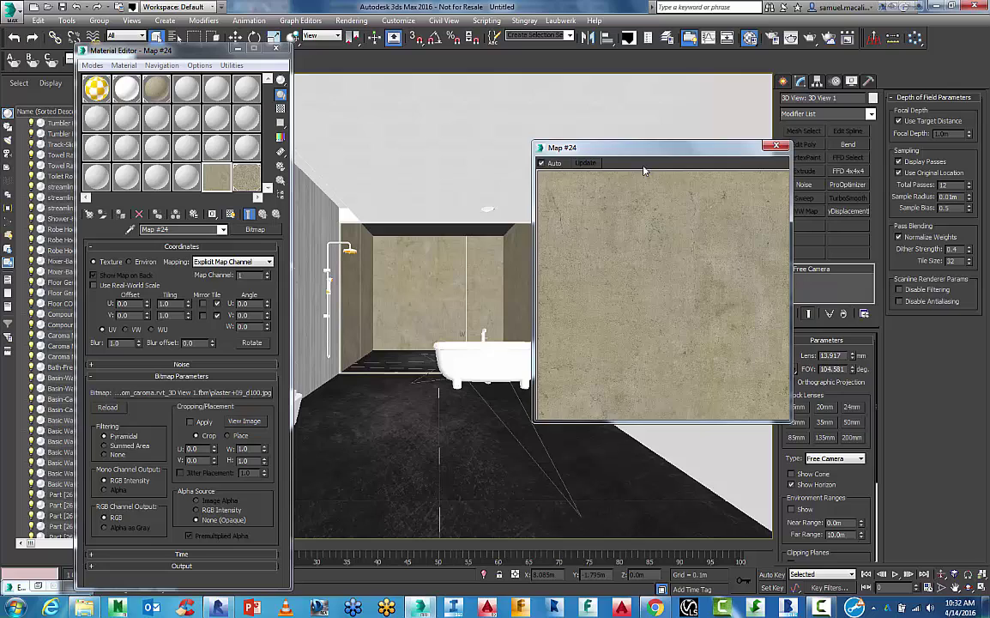
drag(641, 146, 535, 143)
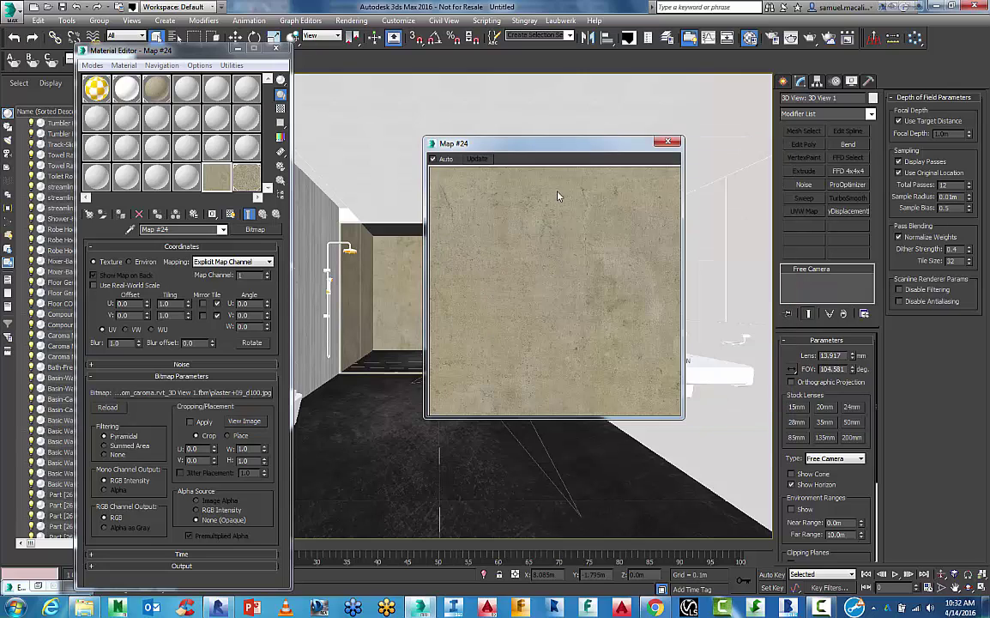
click(666, 142)
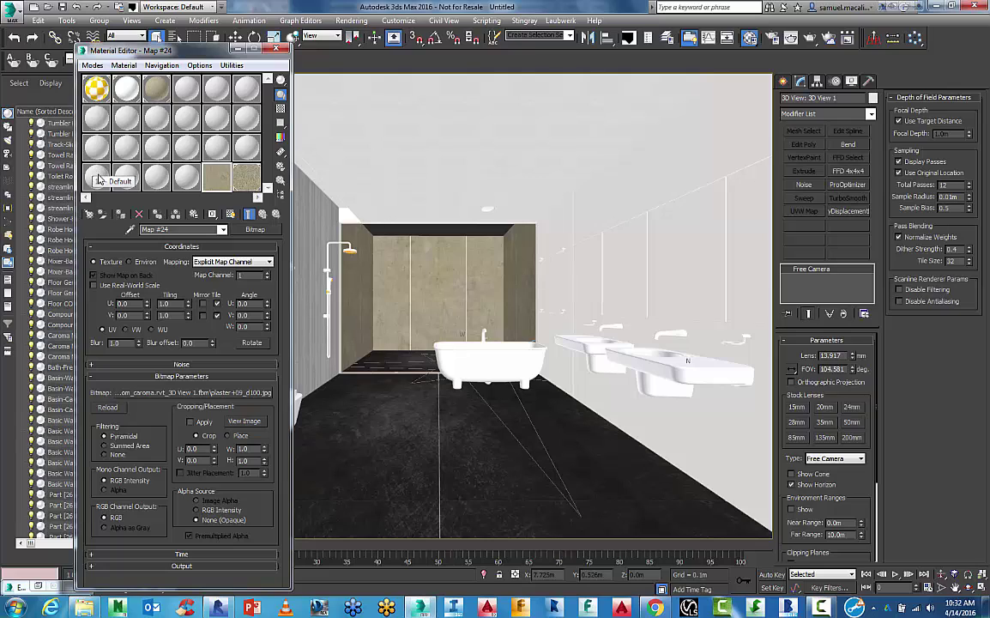
Change the unused 06 - Default sample material to a VRayMtl.
click(244, 86)
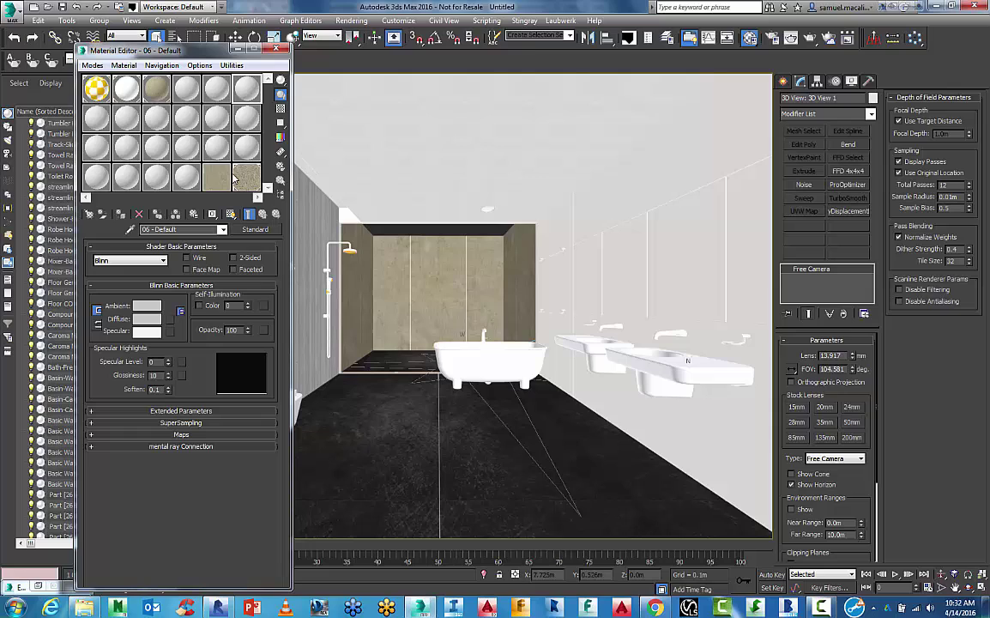
click(271, 232)
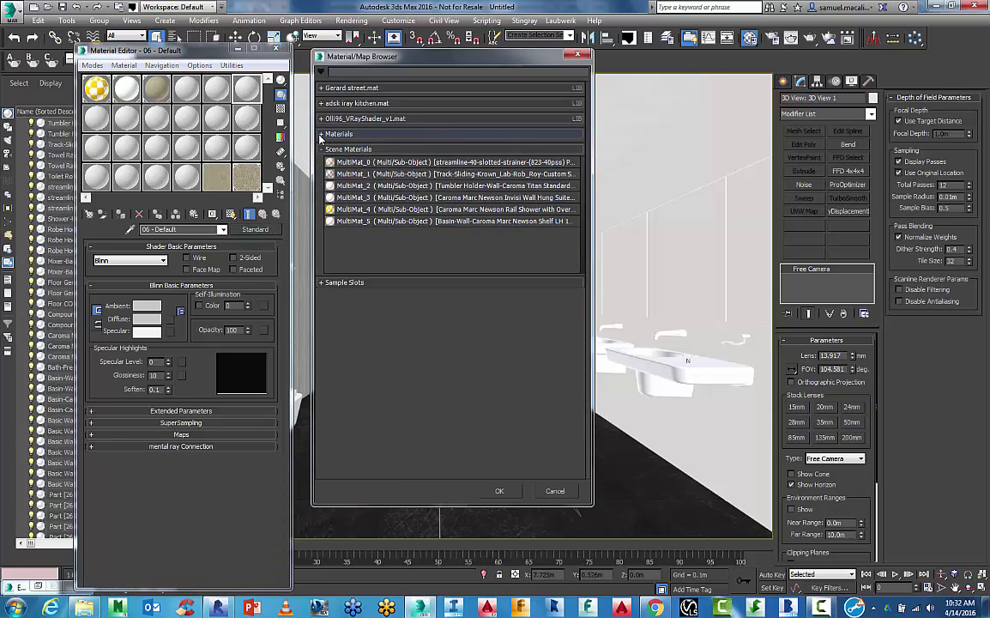
click(321, 136)
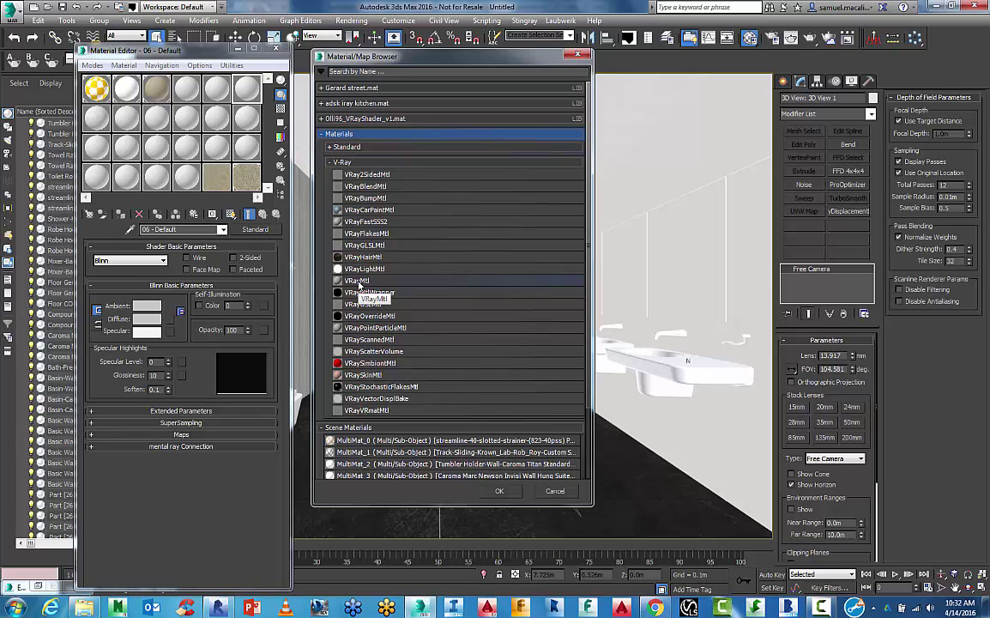
double_click(359, 281)
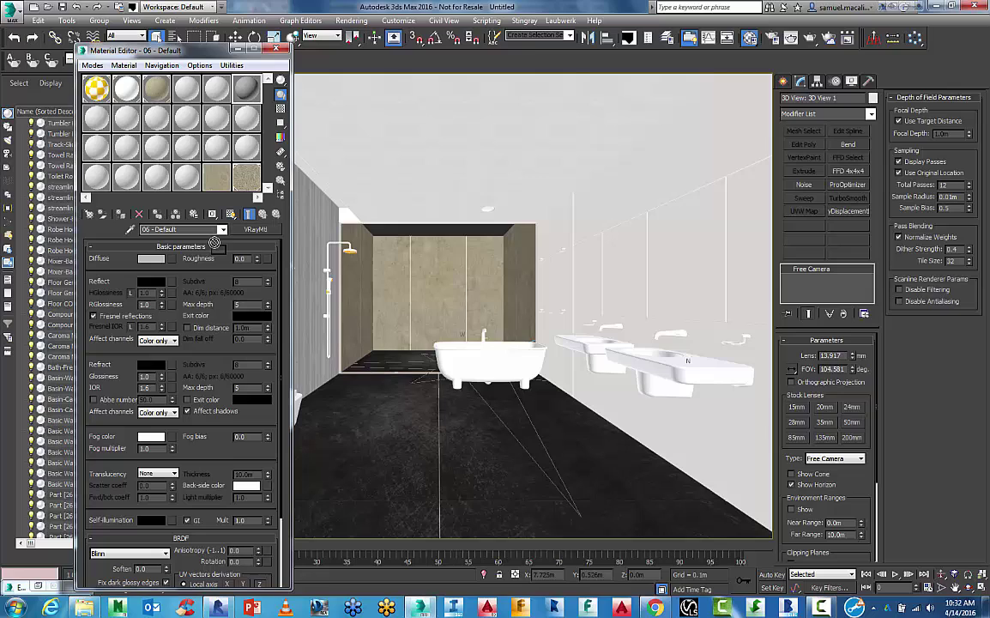
Assign the standard plaster bitmap as an instance to the VRayMtl's Diffuse map and preview the material enlarged.
drag(179, 259, 174, 261)
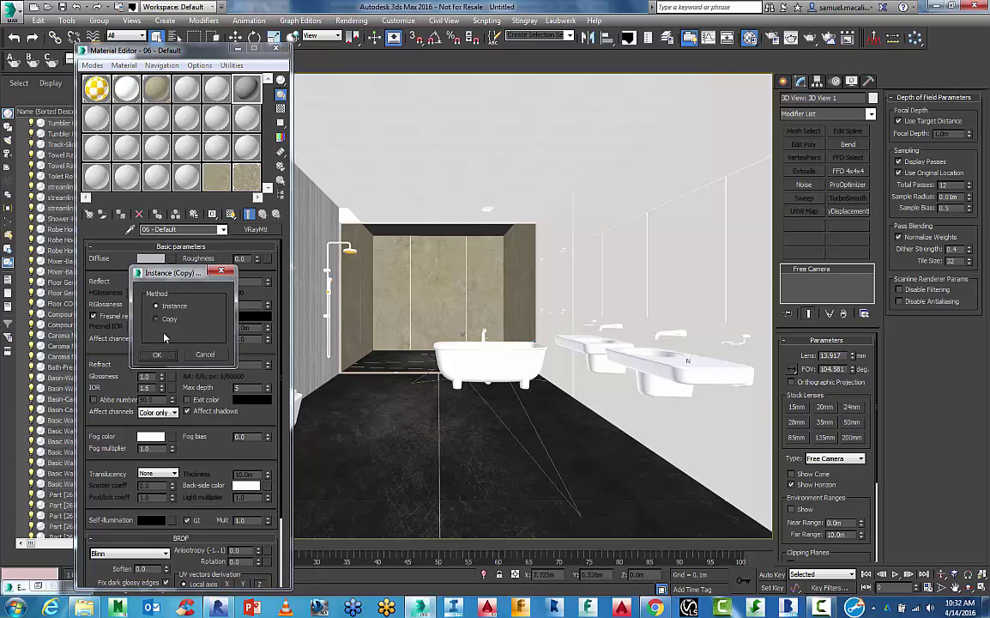
click(159, 355)
double_click(245, 89)
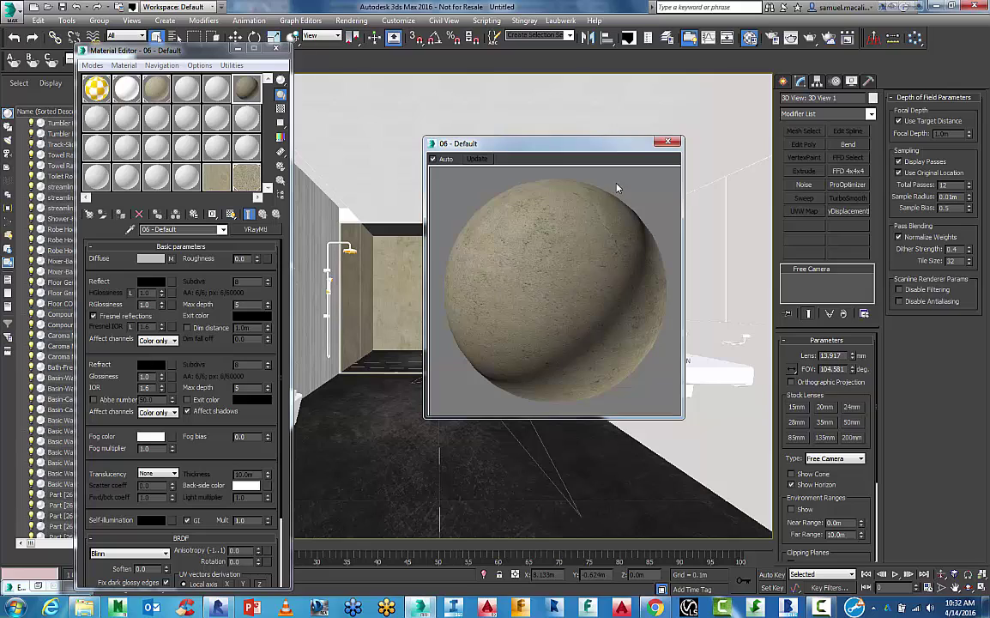
click(667, 142)
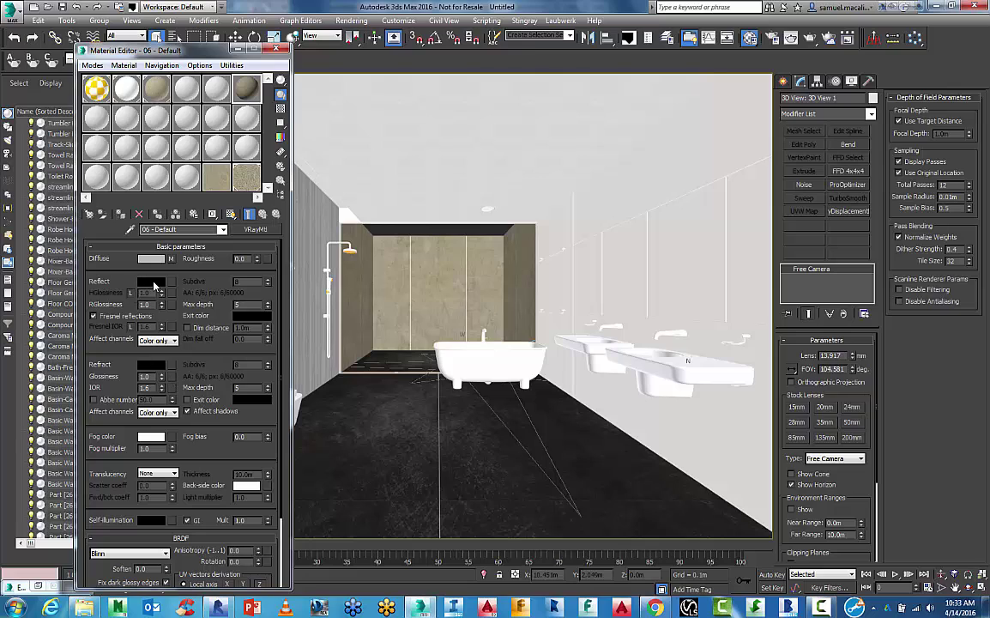
Preview the 06 - Default VRayMtl enlarged against a checkered background.
double_click(247, 89)
drag(527, 150, 440, 136)
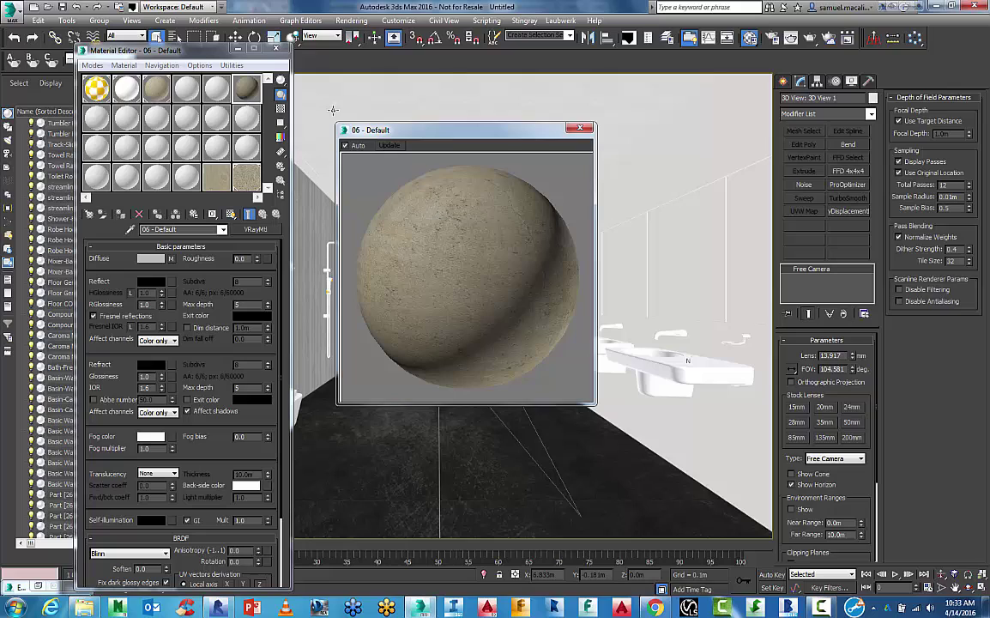
click(281, 109)
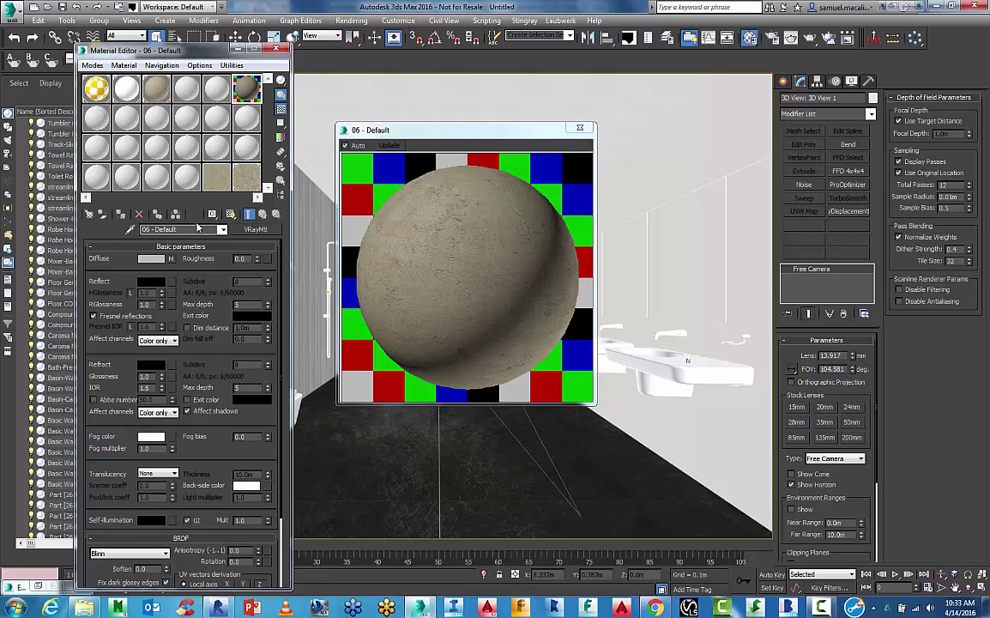
Set the VRayMtl's Reflect color to pure white (255, 255, 255).
click(152, 282)
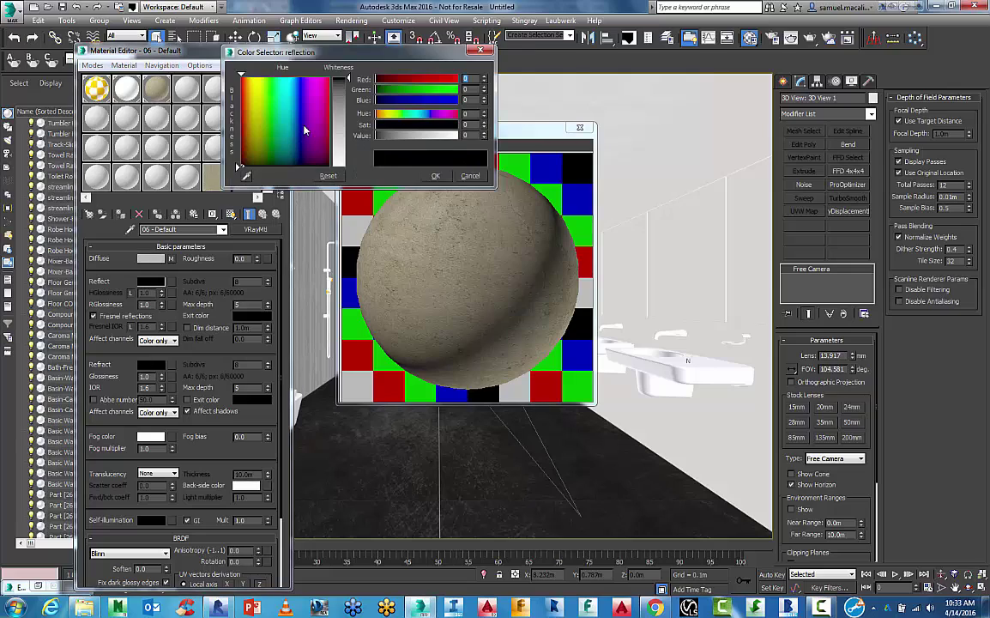
drag(339, 78, 338, 166)
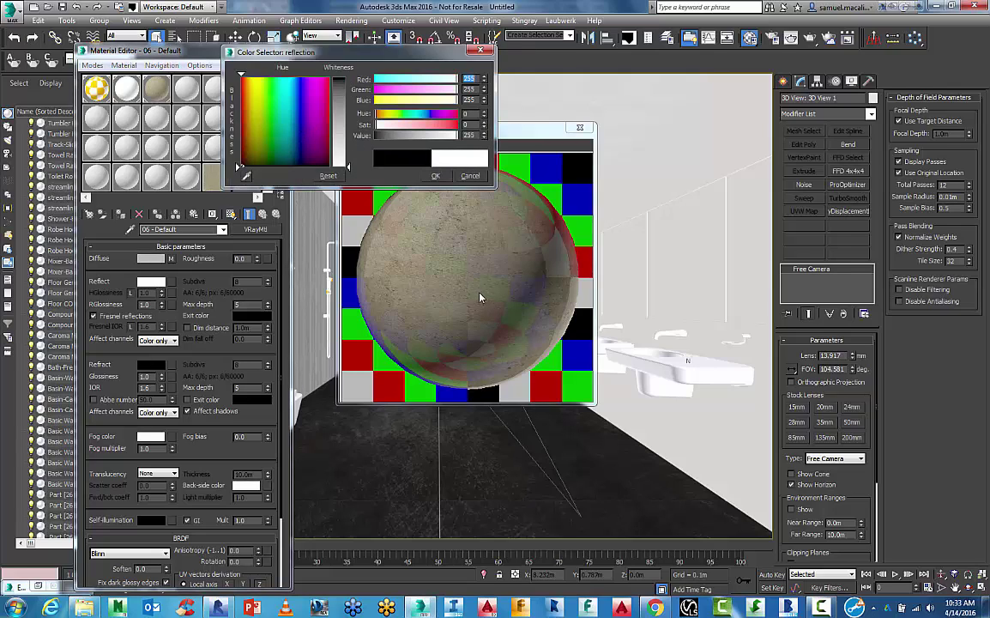
click(435, 175)
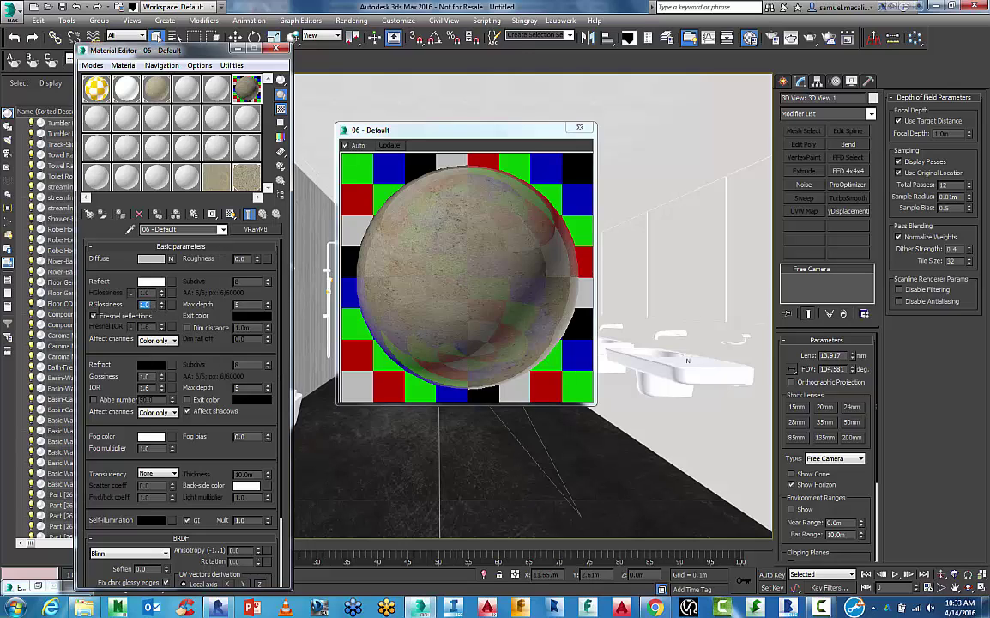
Try RGlossiness values of 0.35 and 0.5 on the VRayMtl, and settle on 0.65.
text(.65)
key(Return)
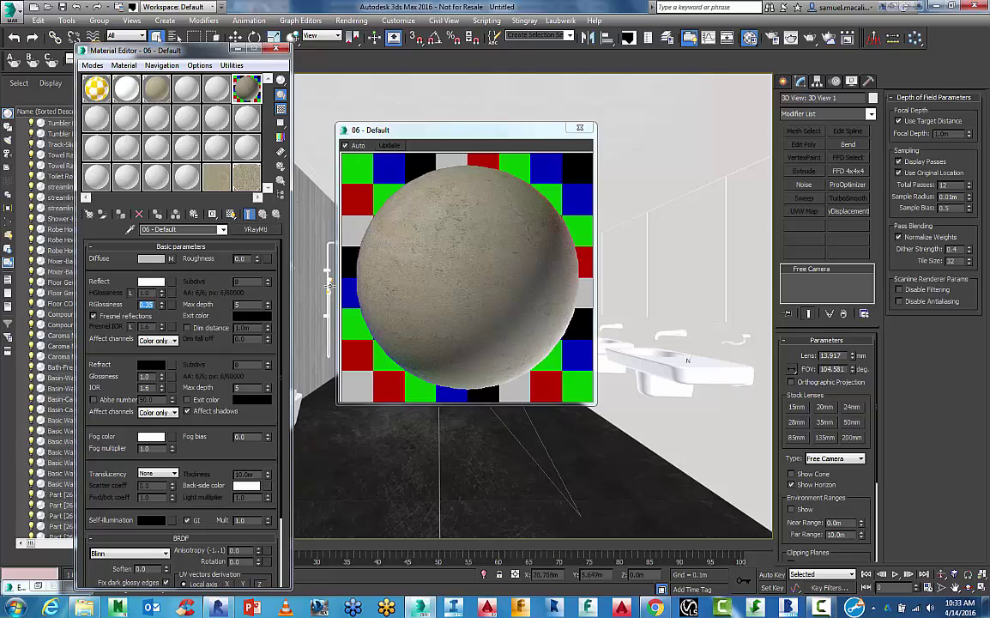
key(Return)
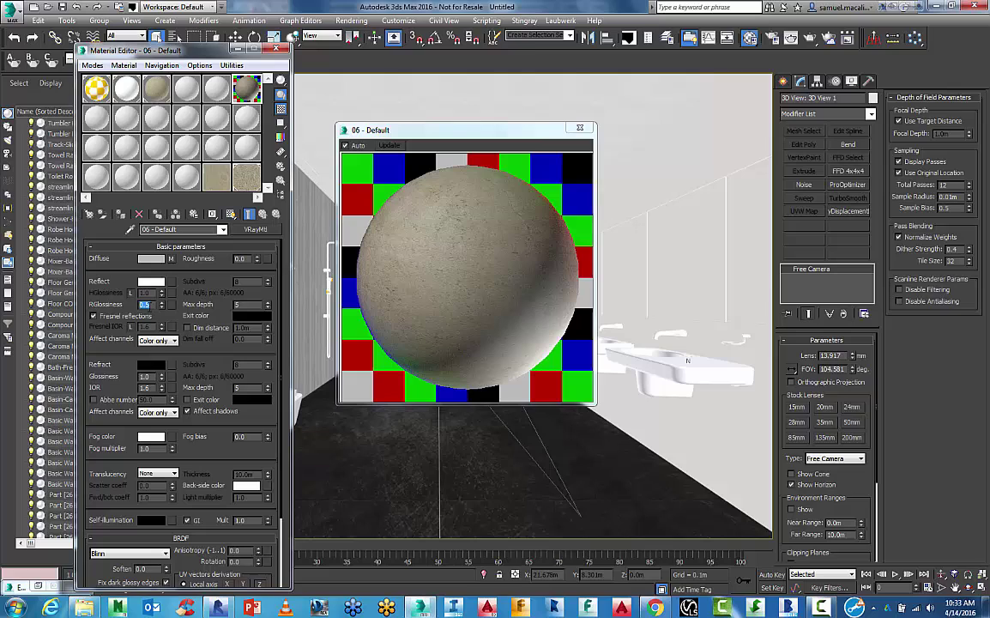
click(131, 293)
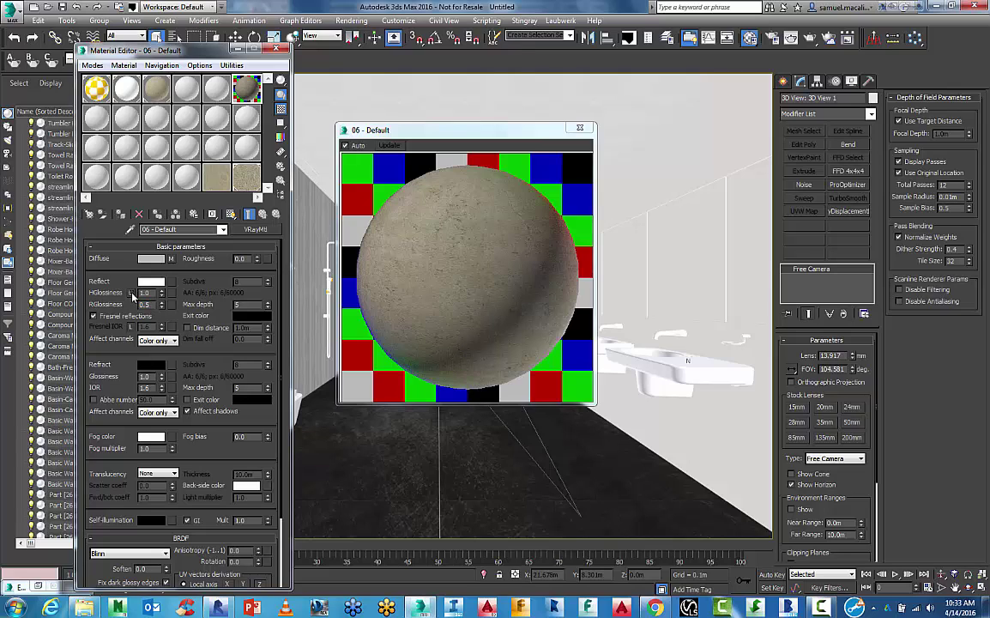
click(131, 293)
drag(153, 306, 122, 306)
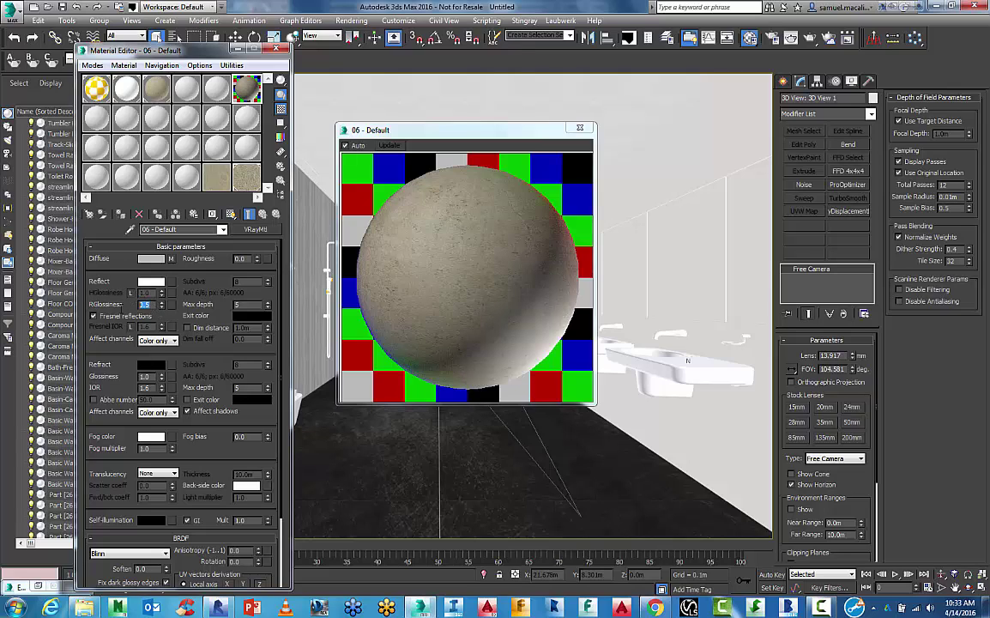
key(BackSpace)
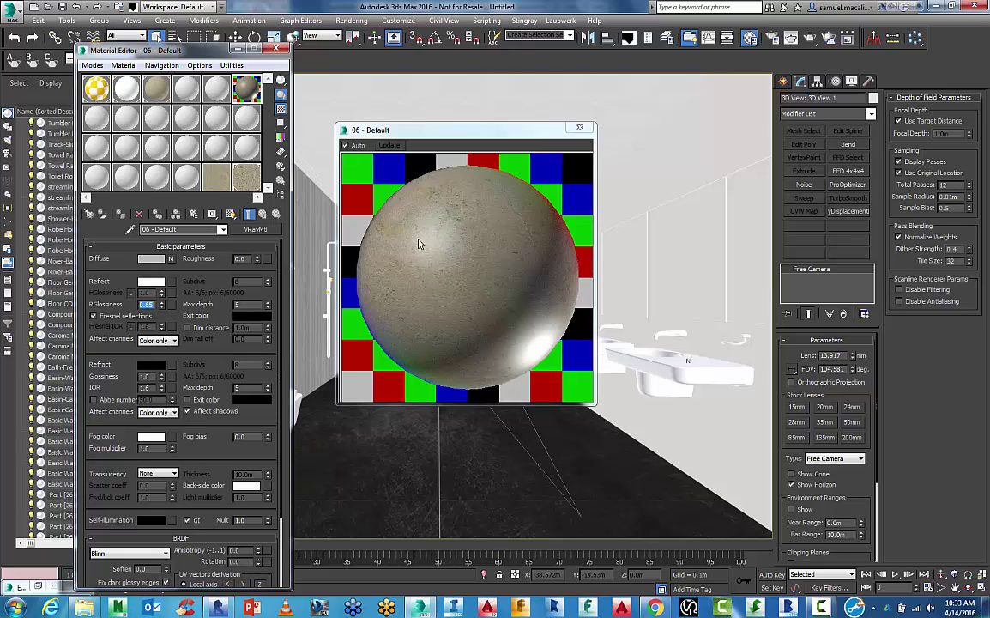
Try a Falloff map on the VRayMtl's RGlossiness and clear it from the map slot.
click(171, 306)
click(333, 134)
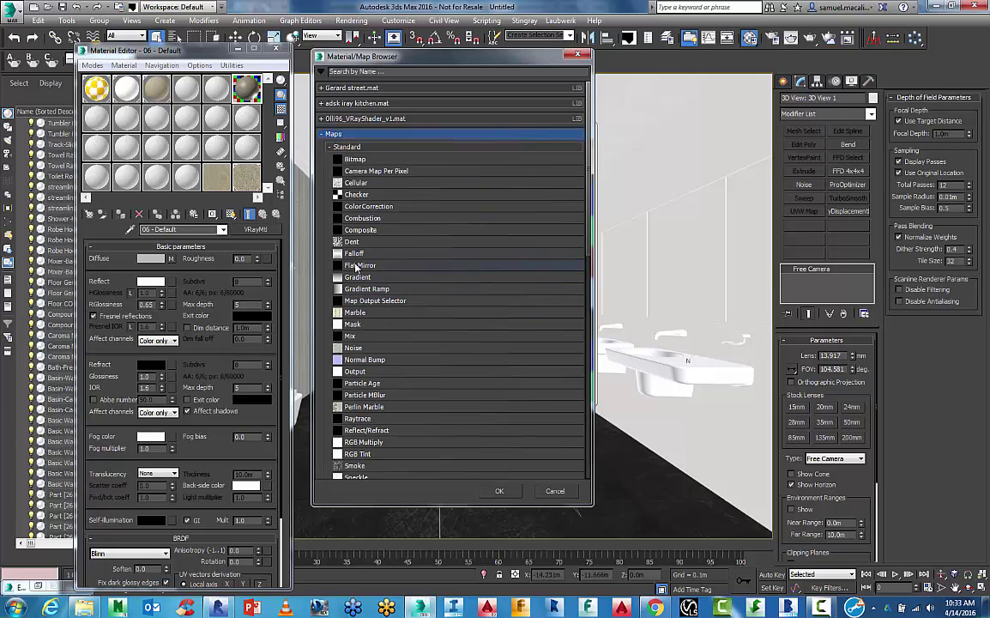
double_click(354, 254)
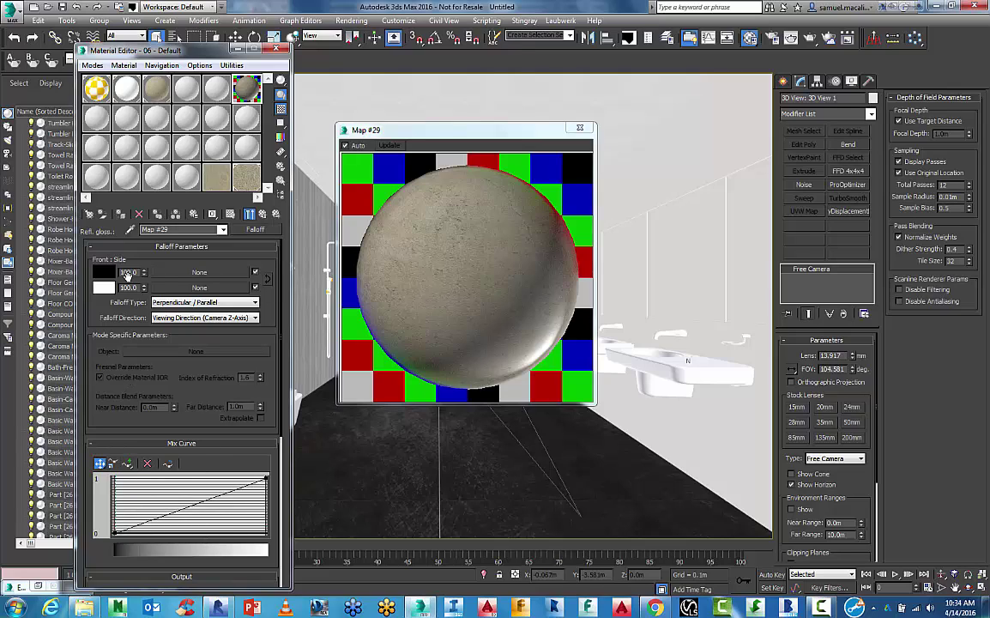
click(264, 216)
right_click(171, 305)
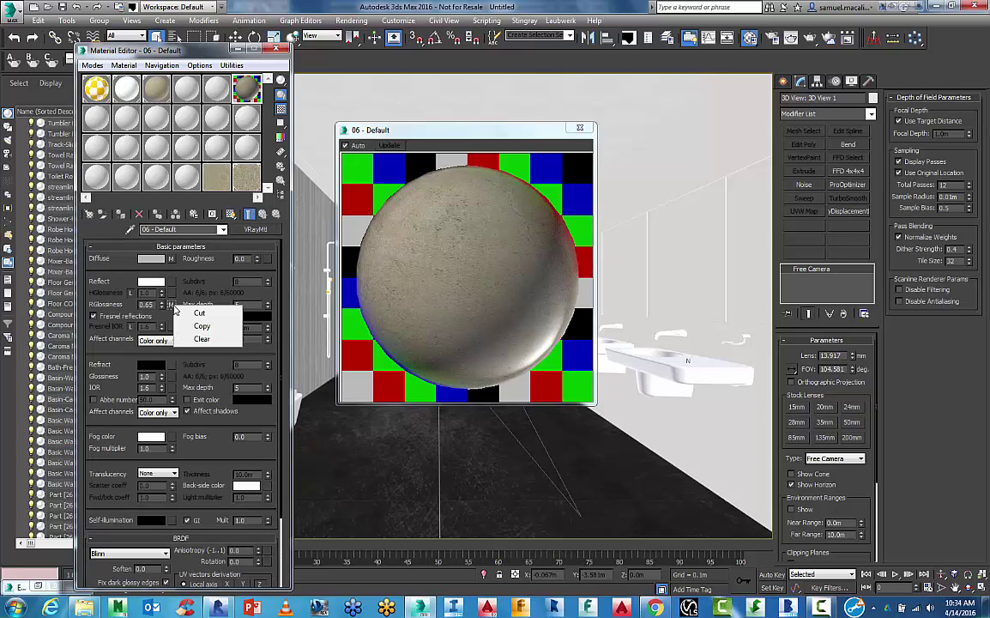
click(202, 339)
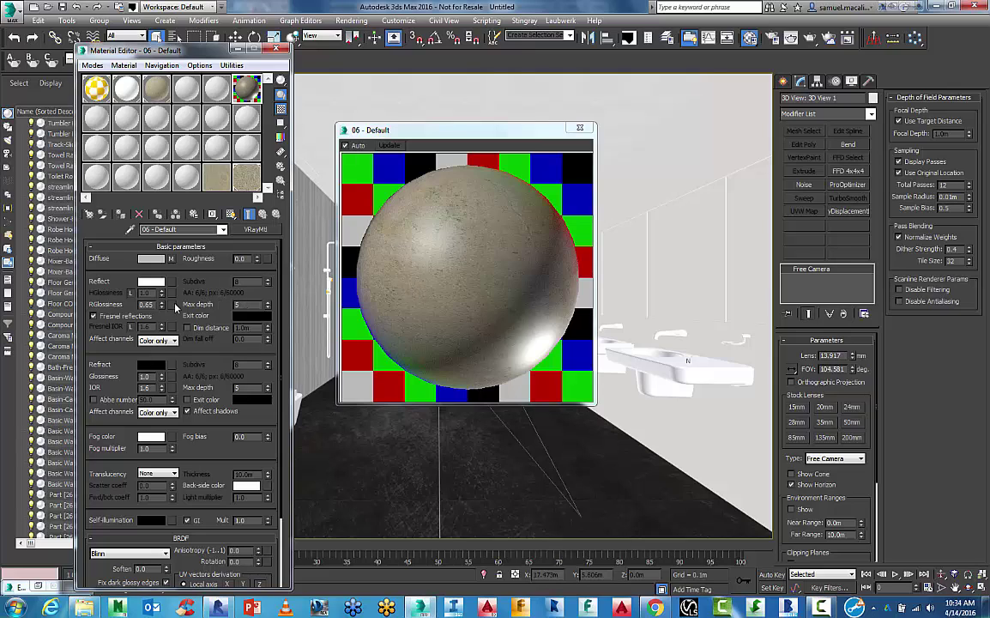
Close the enlarged material preview and display edged faces in the viewport to pick out the individual wall tile panels.
scroll(108, 367, down, 3)
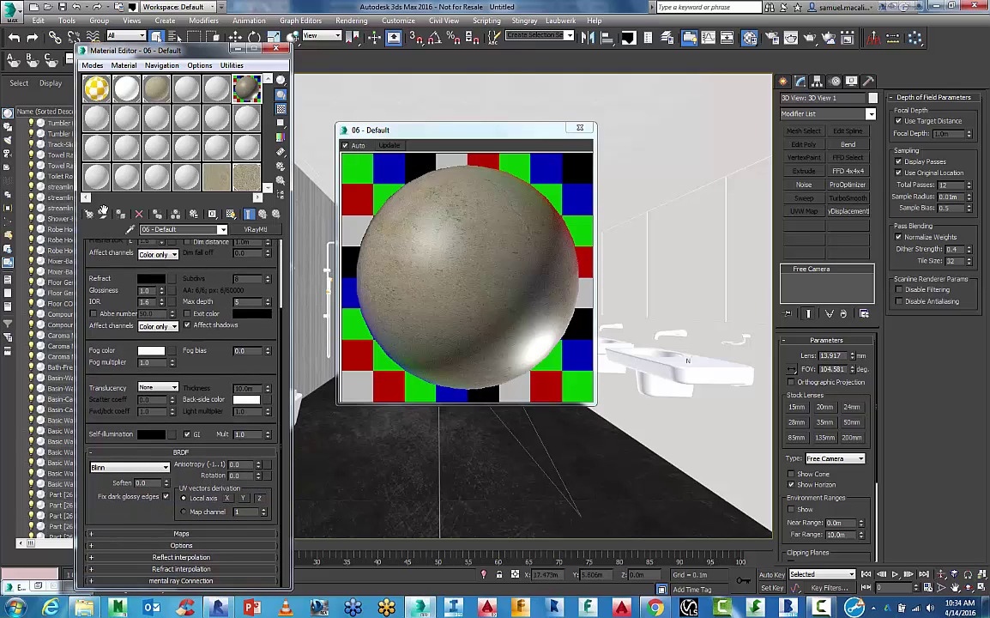
scroll(102, 247, up, 3)
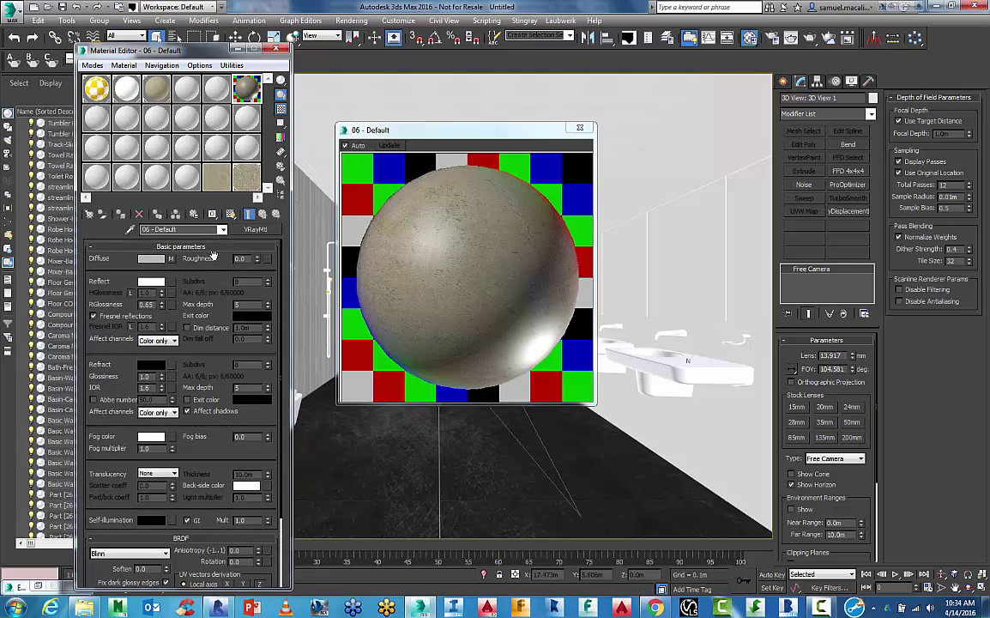
click(581, 129)
click(375, 269)
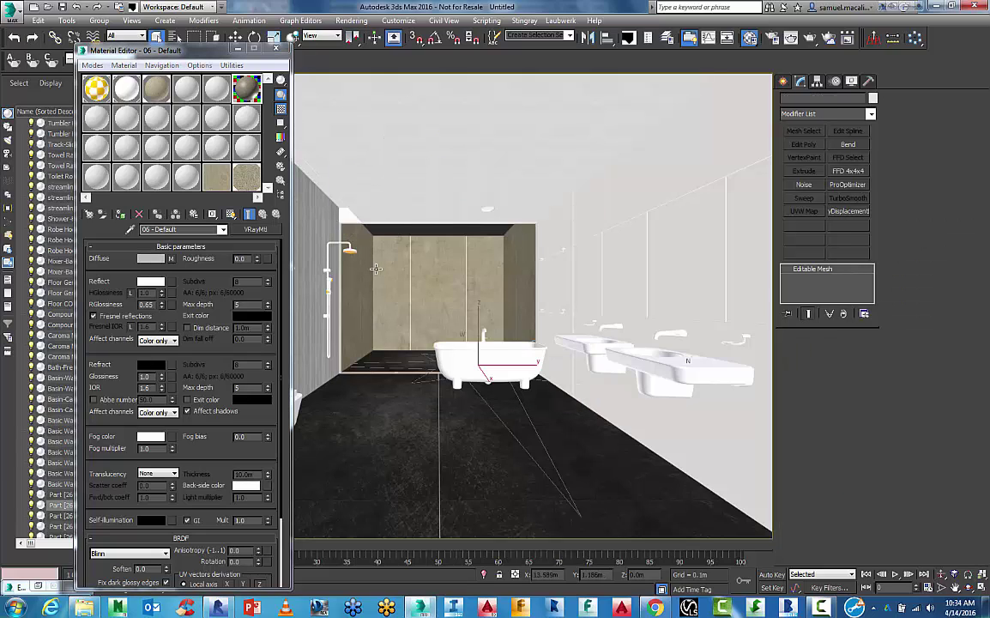
click(488, 269)
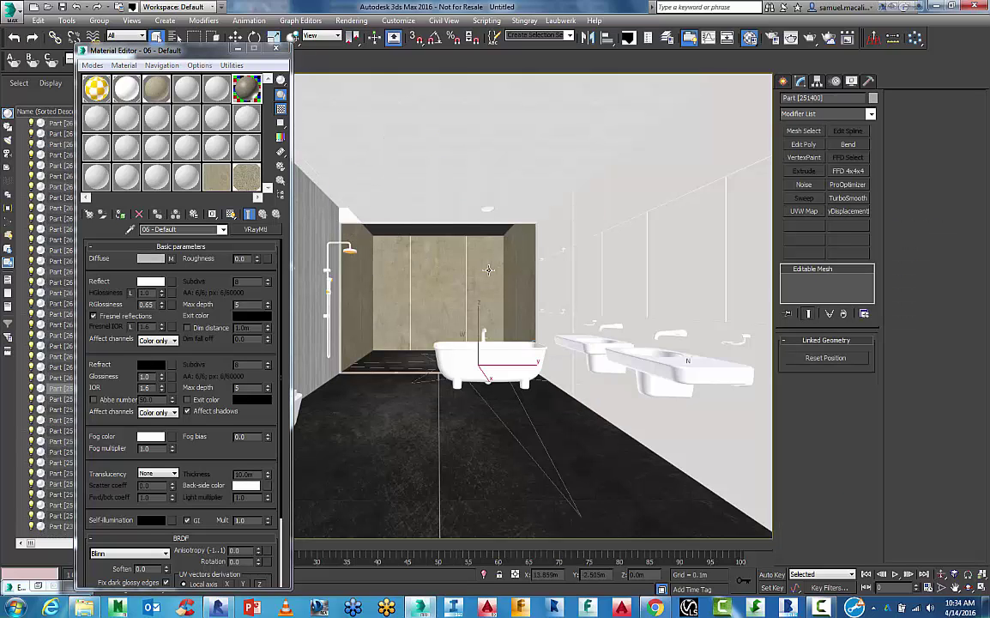
key(F4)
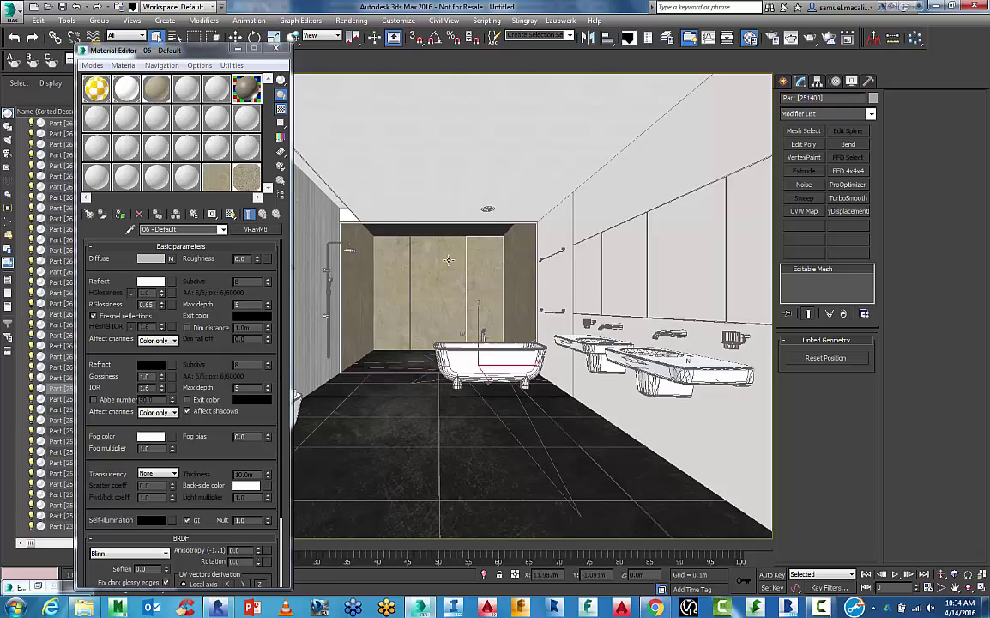
click(448, 259)
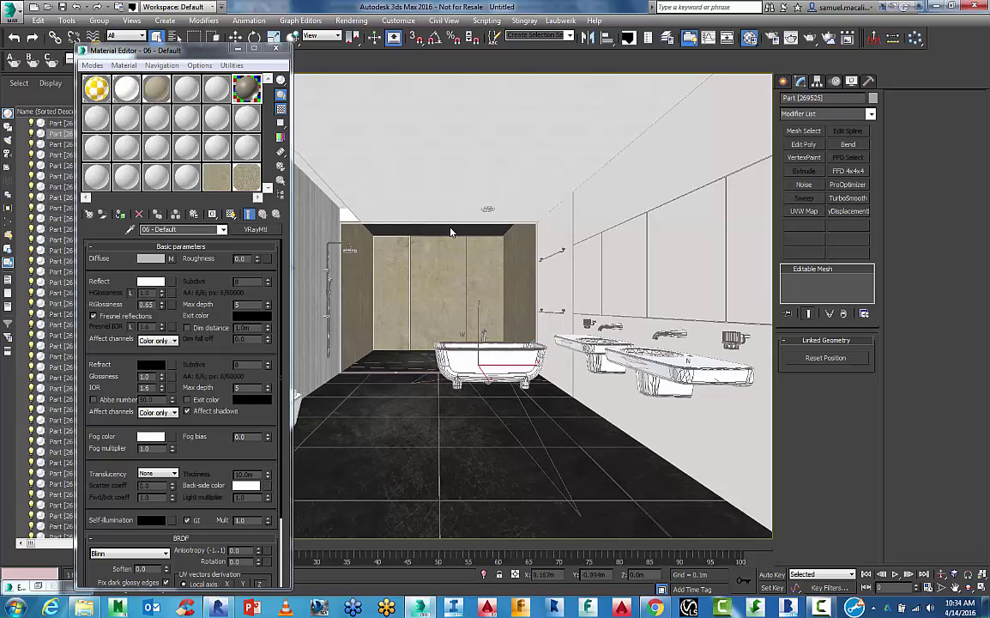
click(407, 227)
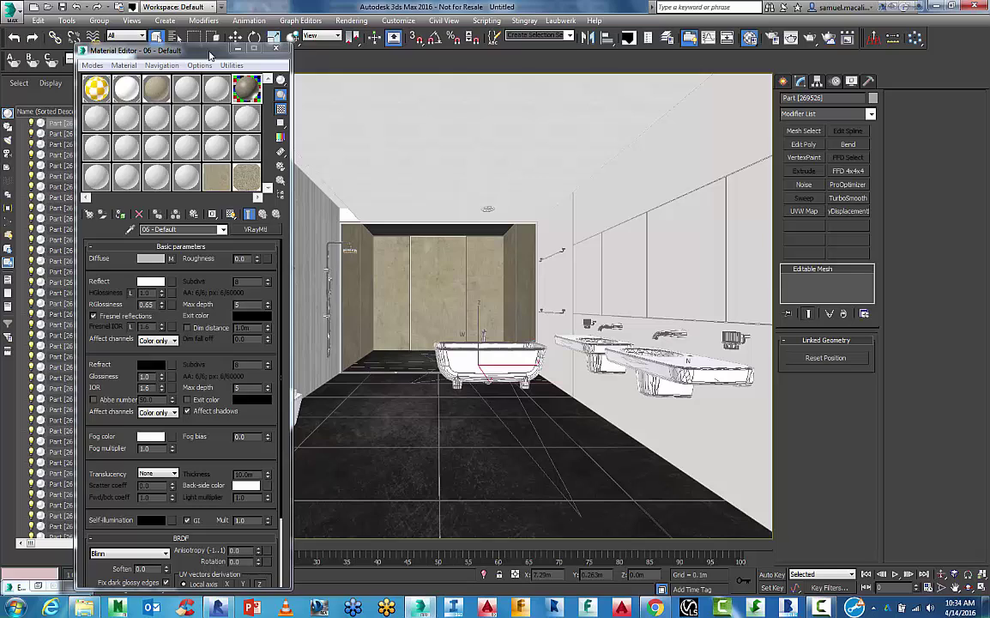
Select all scene objects that use the sm BATHROOM TILES GREEN material.
drag(209, 56, 255, 67)
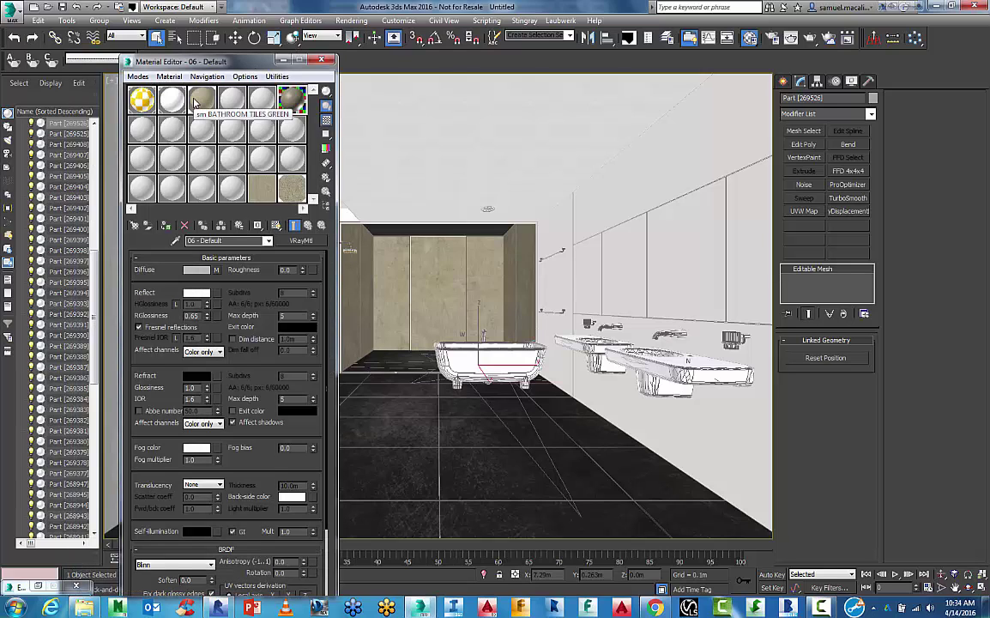
click(197, 99)
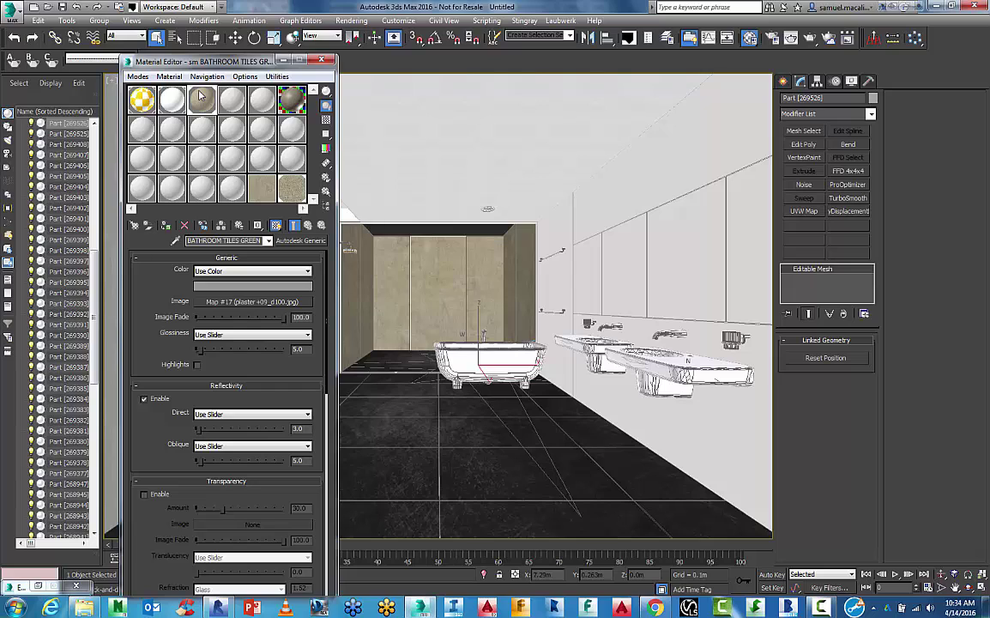
right_click(199, 96)
click(237, 182)
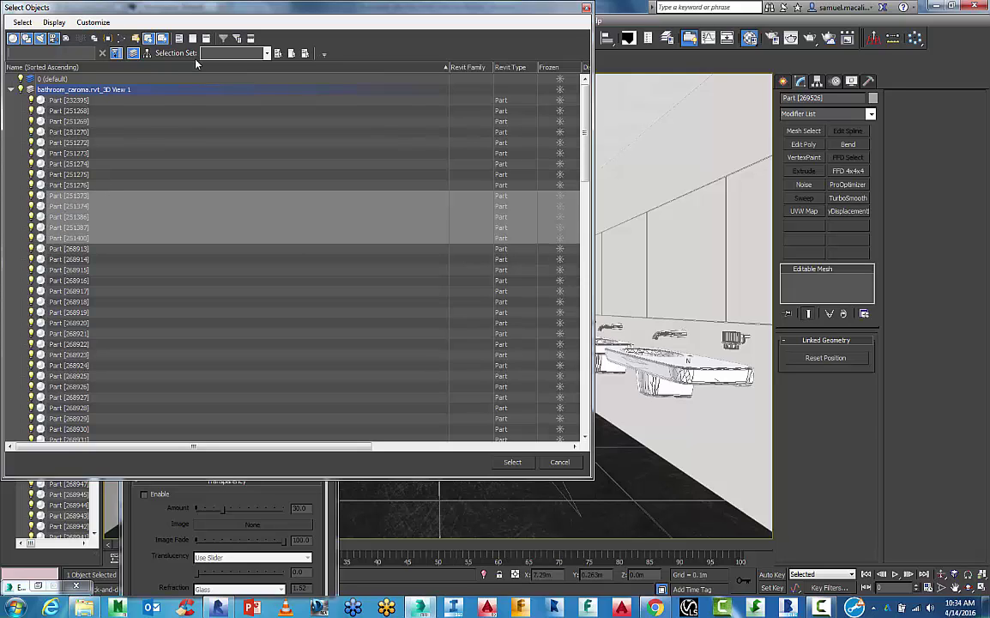
click(512, 462)
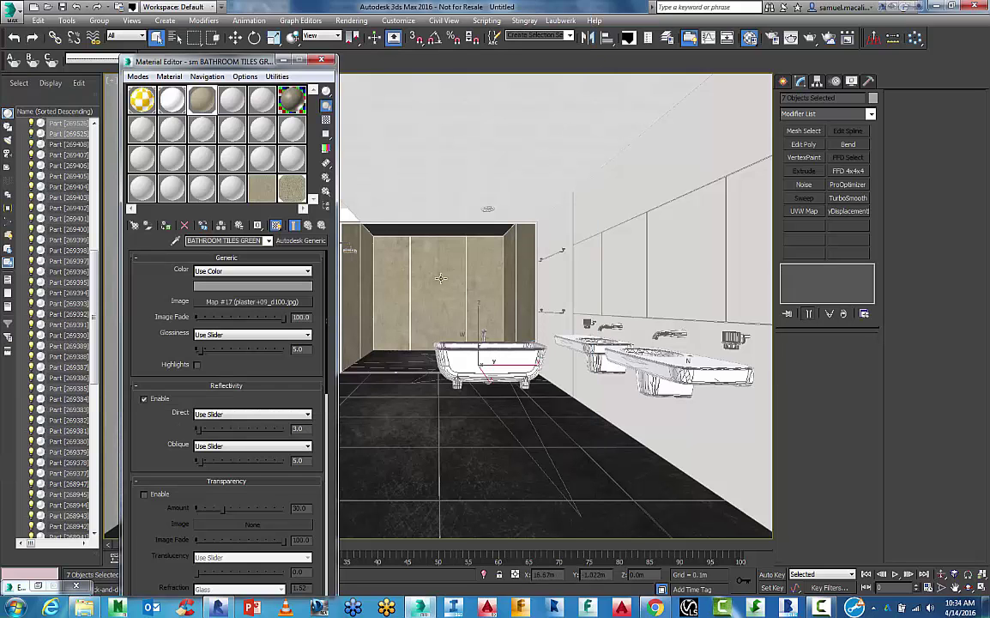
Assign the 06 - Default VRayMtl to the selected wall tiles and show its texture in the viewport.
click(294, 103)
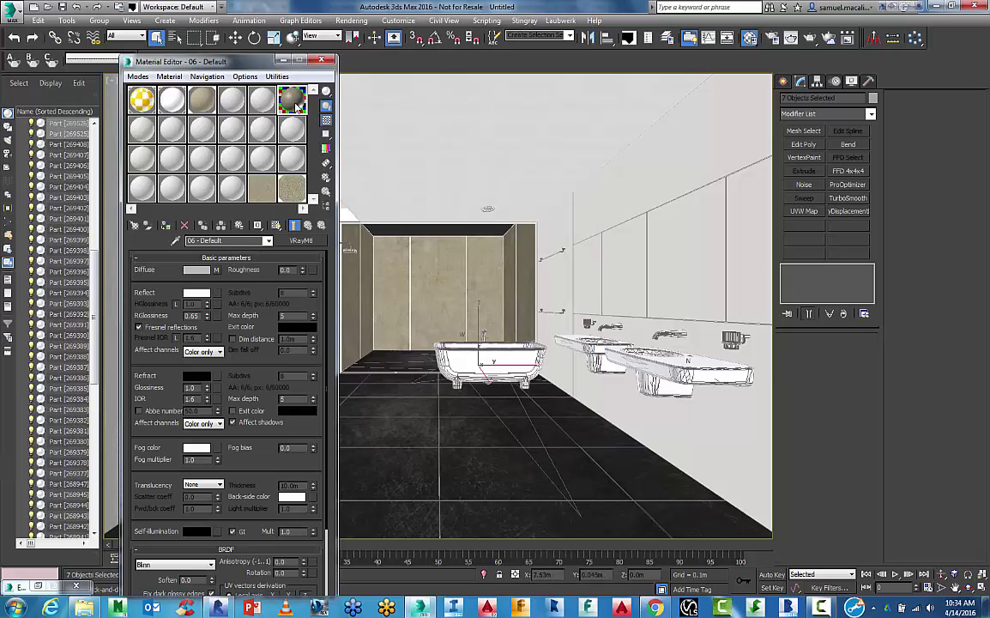
click(167, 226)
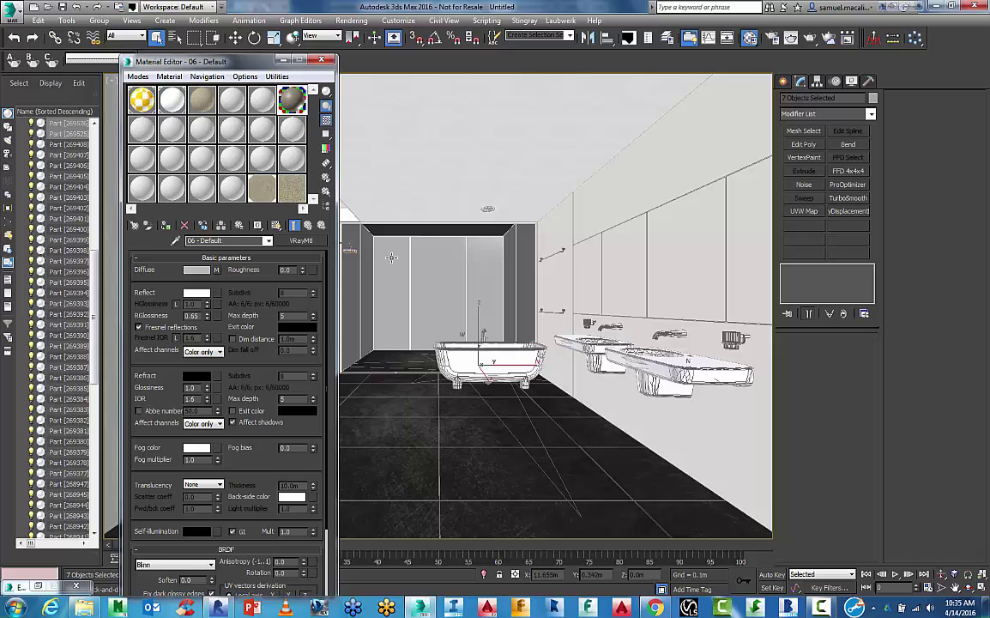
click(277, 225)
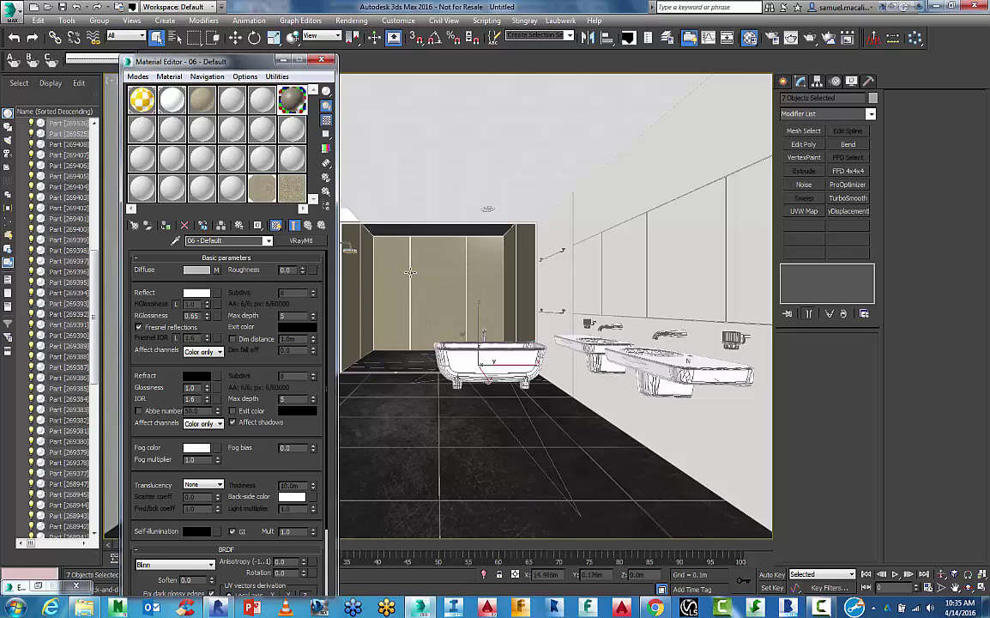
Reassign sm BATHROOM TILES GREEN to the selected wall tiles for comparison, and reapply the 06 - Default VRayMtl.
click(189, 109)
click(165, 226)
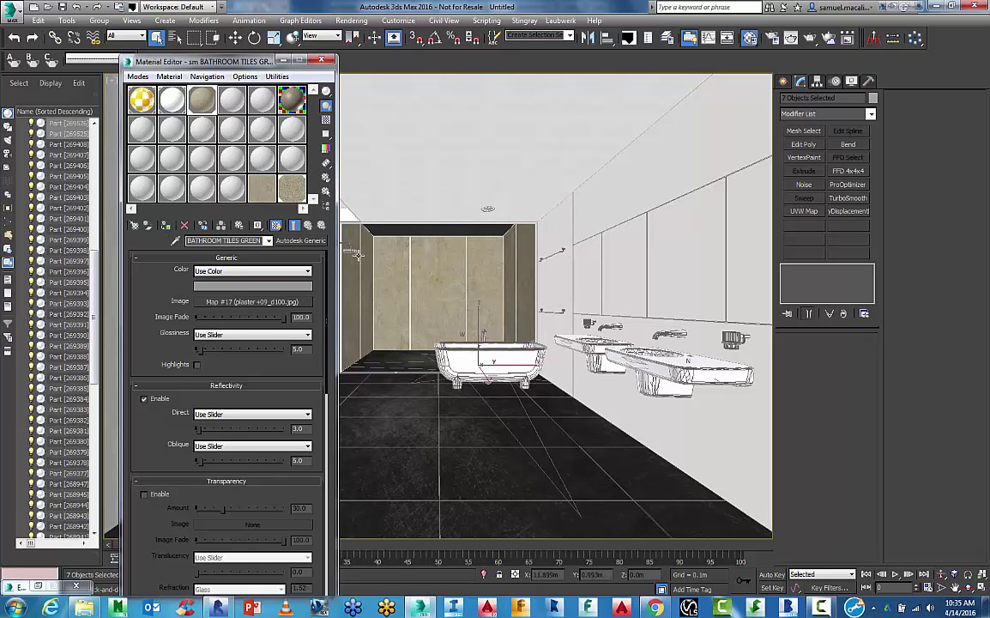
click(291, 102)
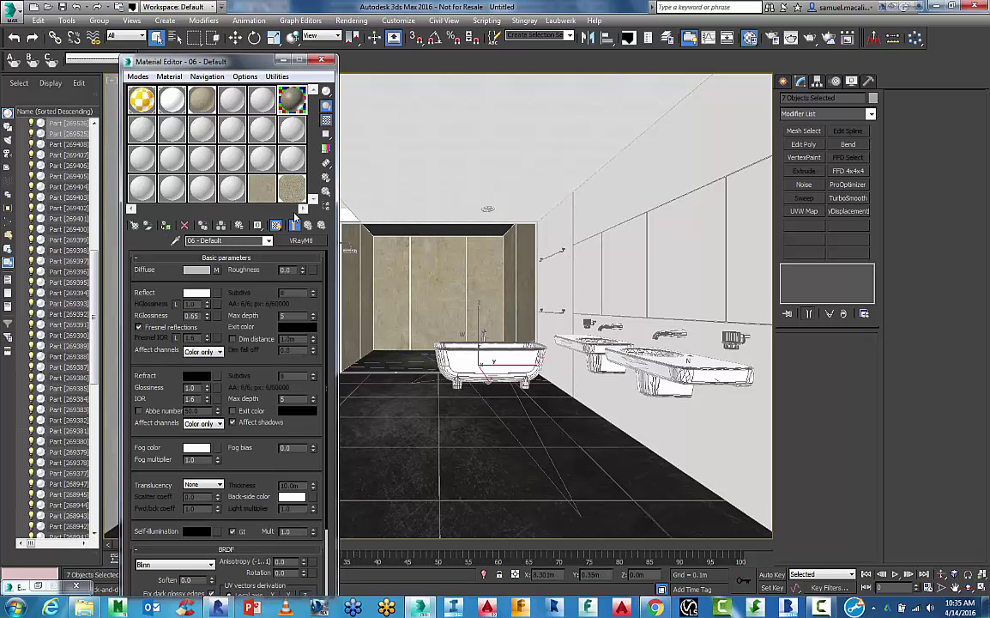
click(165, 225)
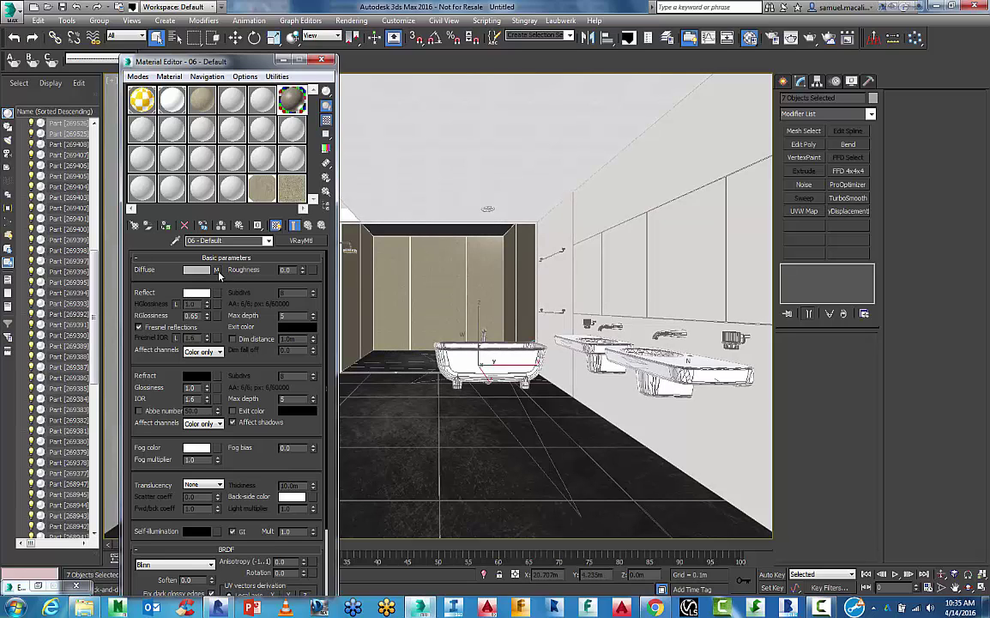
Try U and V tiling of 3 and 100 on the VRayMtl's diffuse plaster bitmap, and set both to 0.1.
click(217, 270)
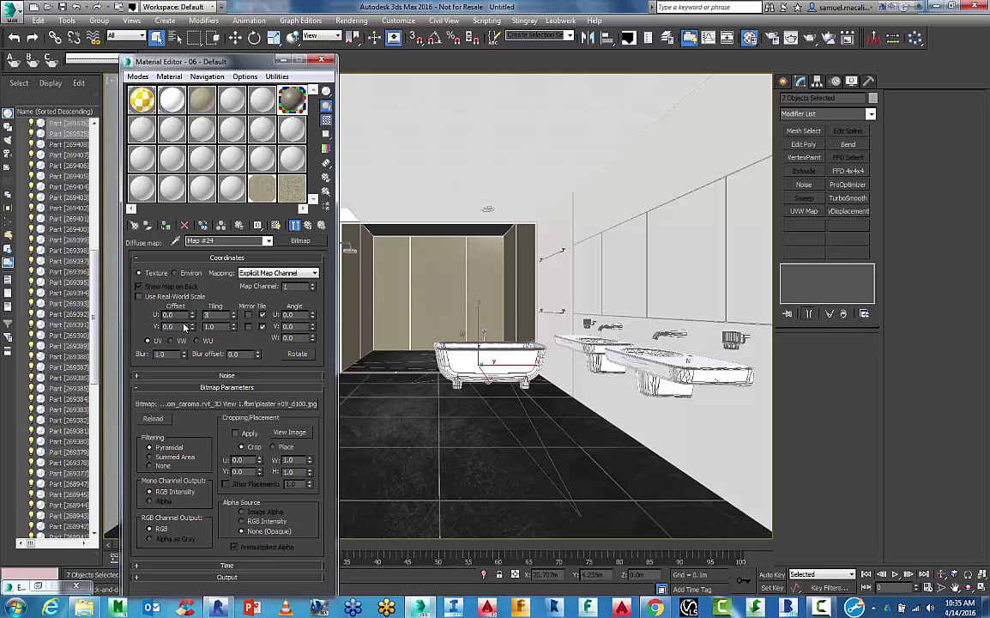
drag(227, 326, 179, 330)
text(3)
key(Return)
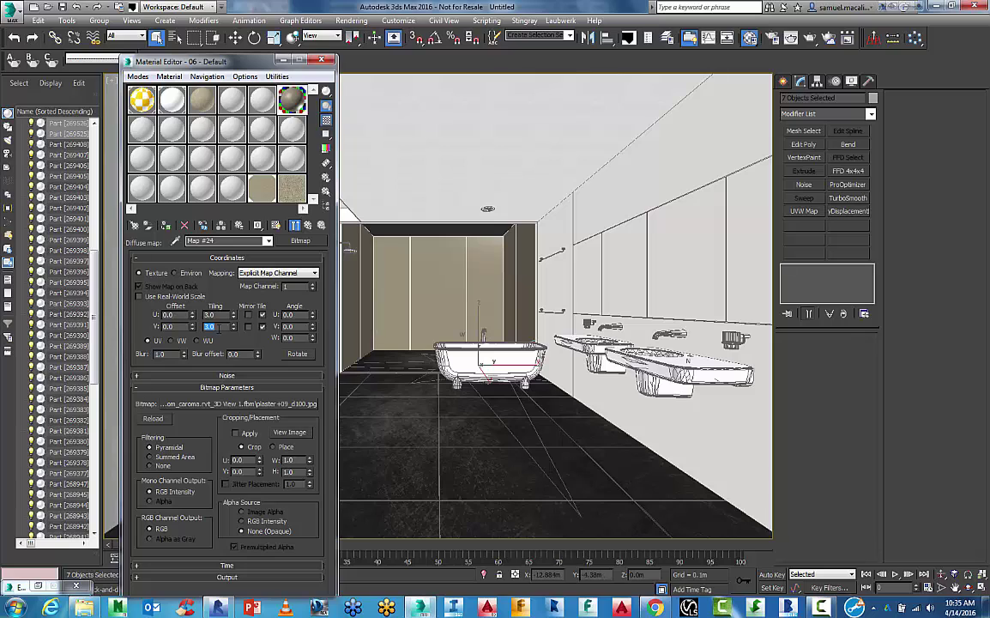
text(10)
key(shift+Tab)
text(100)
key(Tab)
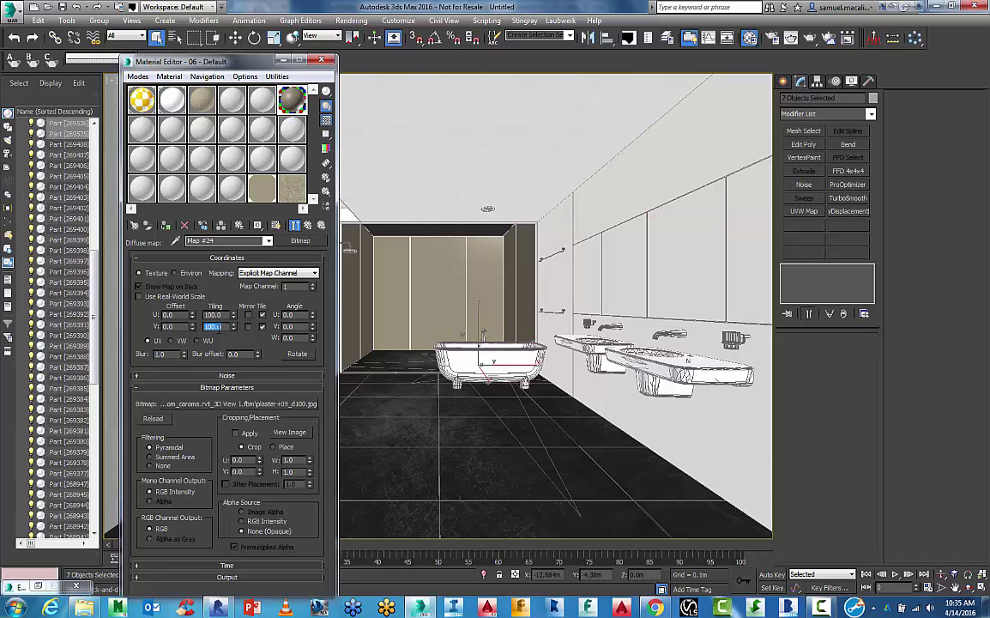
text(1)
key(shift+Tab)
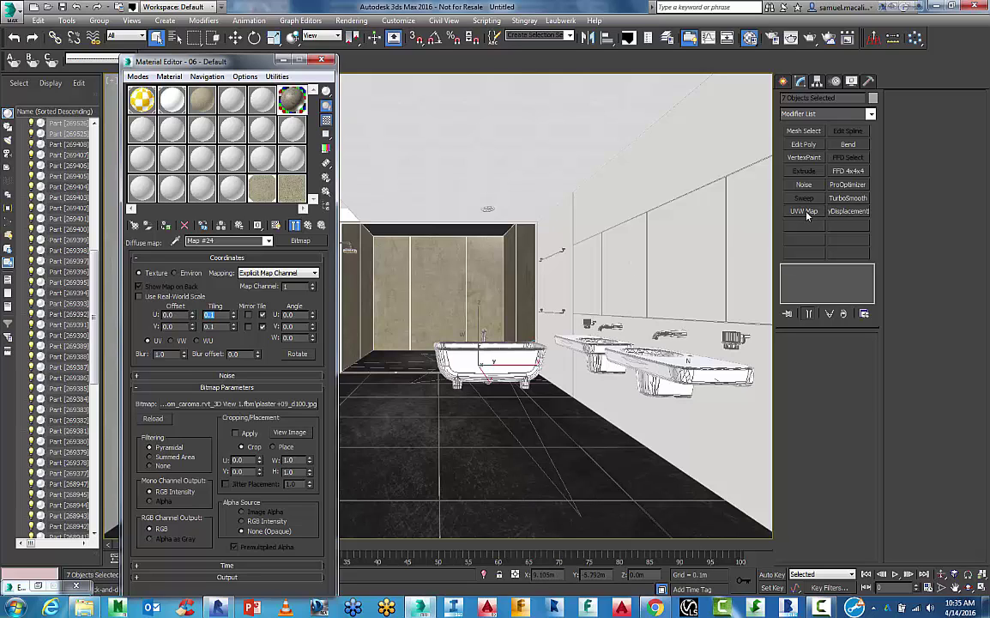
Sample the timber floor rough material from the timber-clad wall into an empty material sample slot.
click(327, 60)
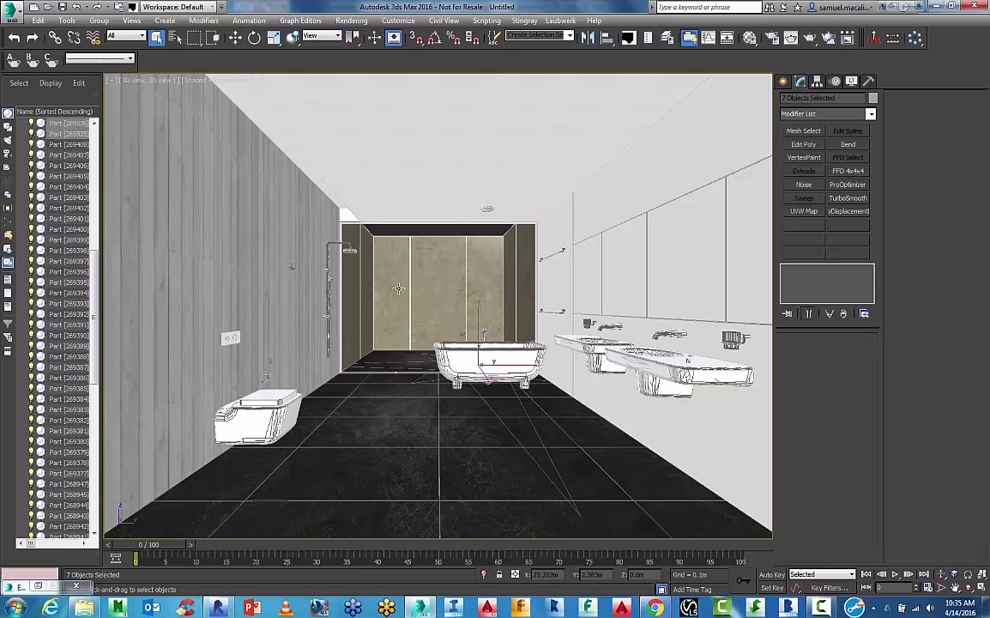
key(alt+w)
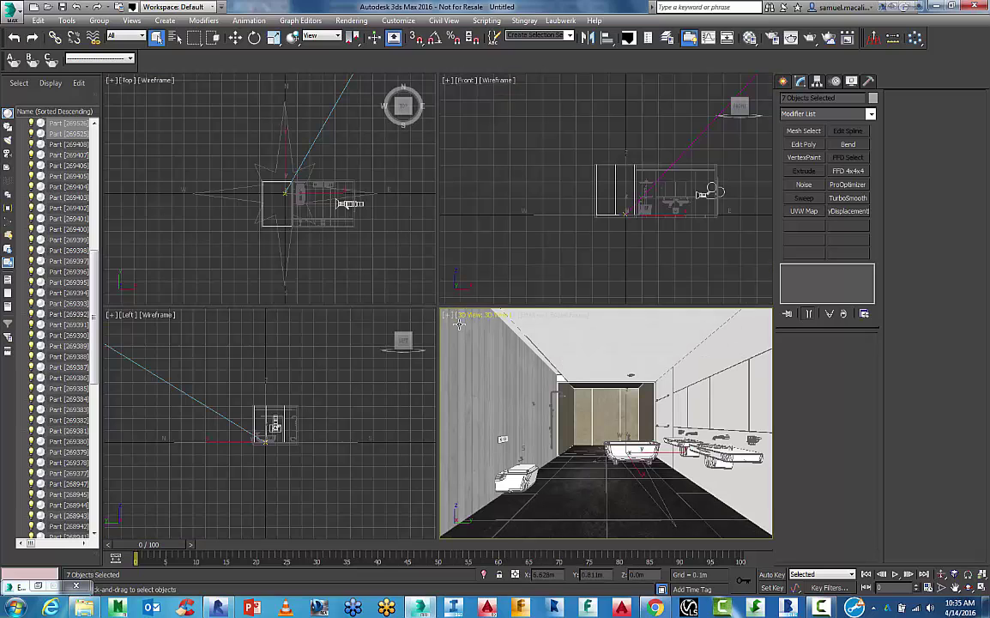
key(alt+w)
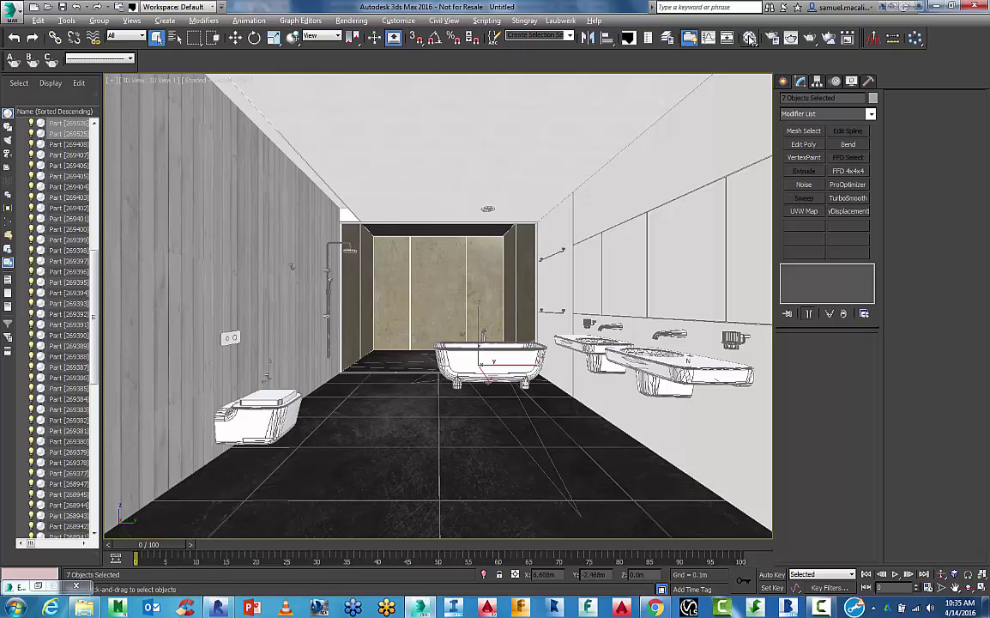
click(675, 37)
drag(249, 61, 561, 62)
click(454, 188)
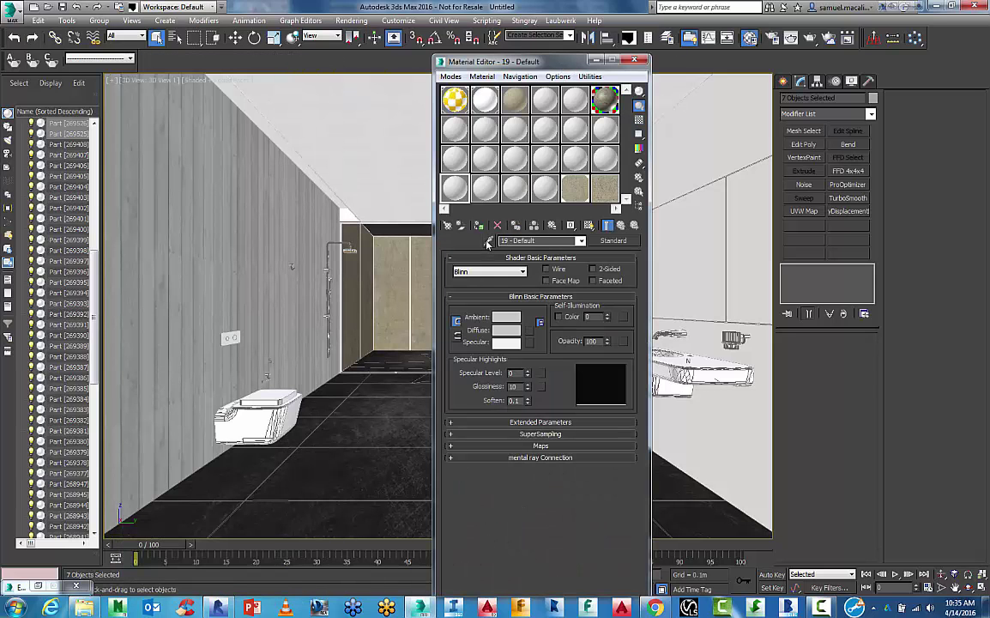
click(266, 213)
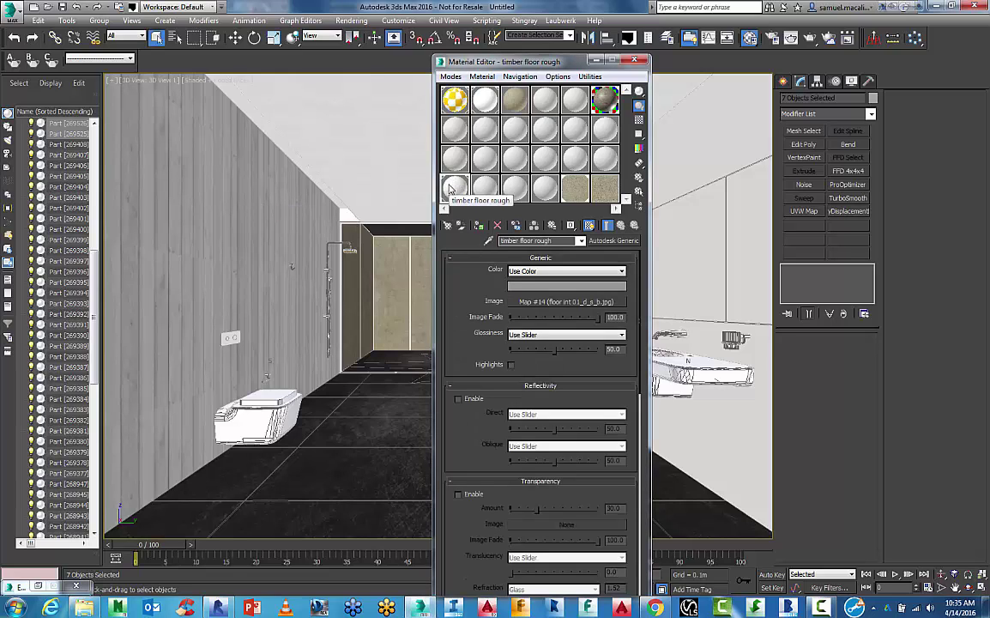
Instance the timber material's image map into a spare sample slot, and place its source floor int 01_d_s_b.jpg in another slot as a bitmap.
drag(533, 304, 487, 191)
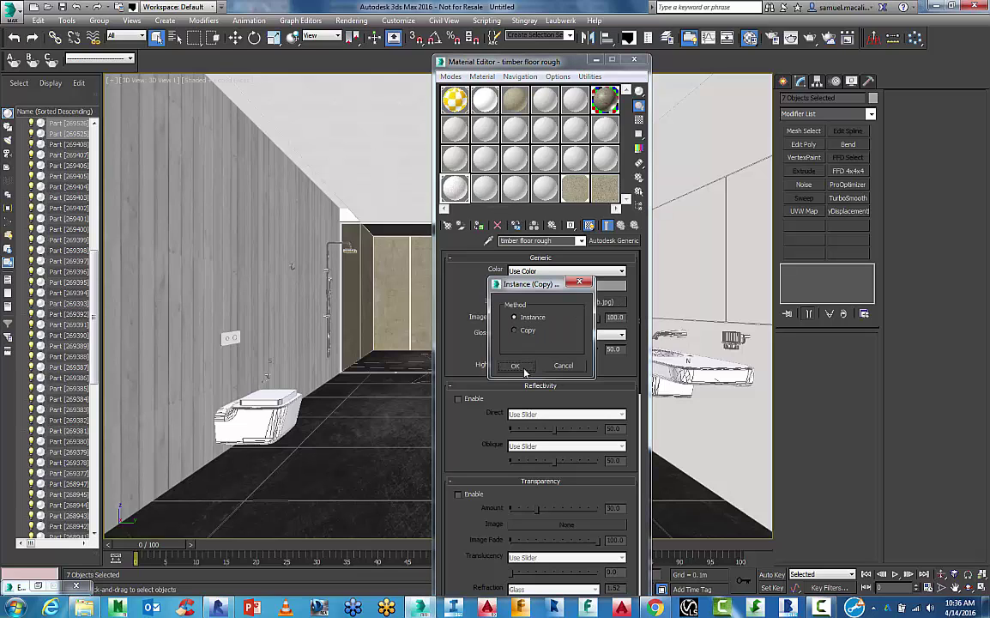
click(519, 367)
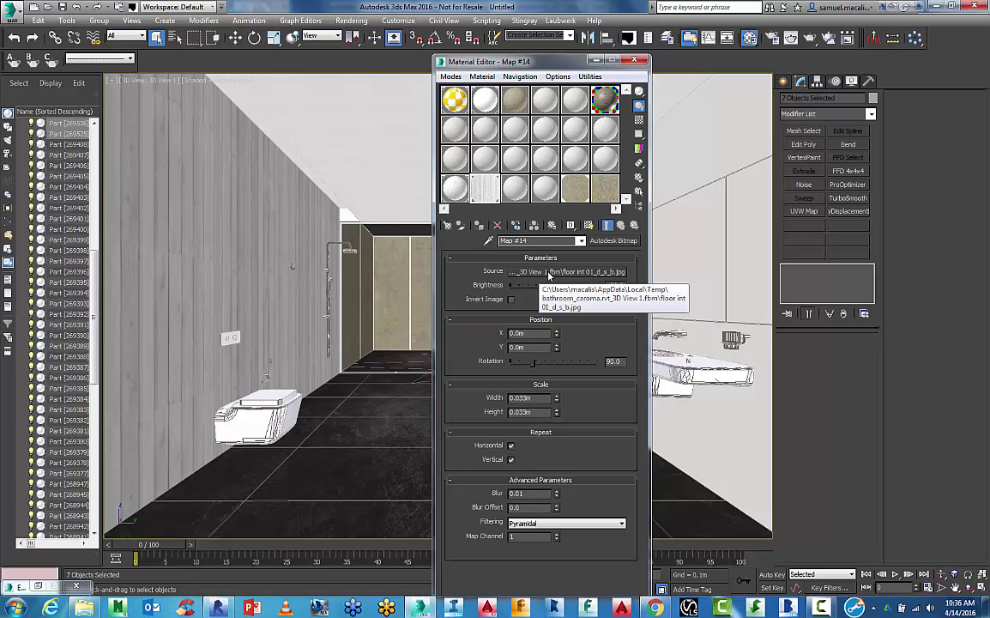
drag(550, 274, 515, 188)
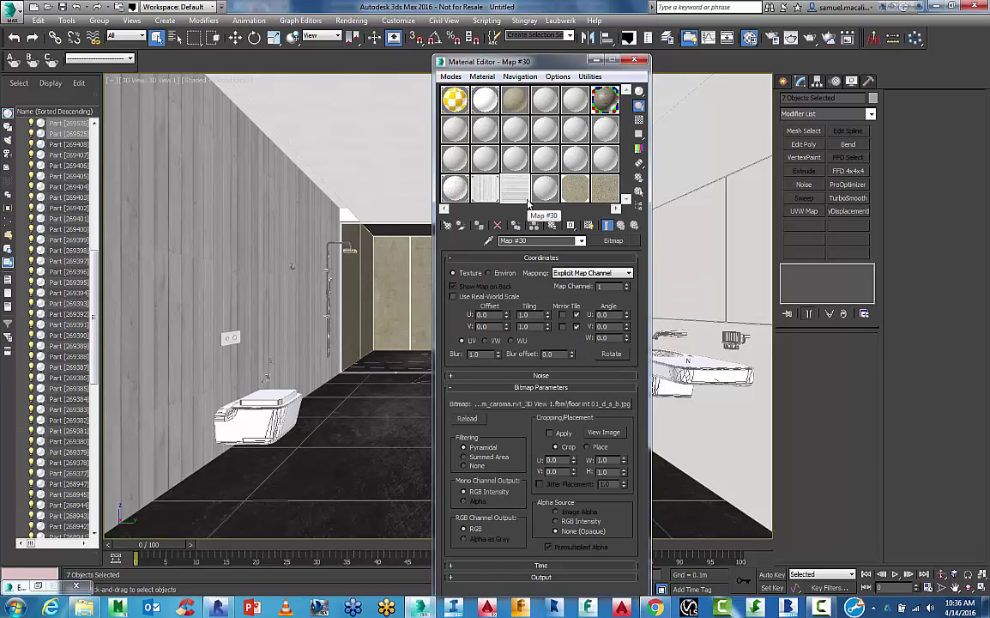
Convert the 13 - Default material to a VRayMtl and use an instance of the timber bitmap as its diffuse map.
click(460, 163)
click(607, 242)
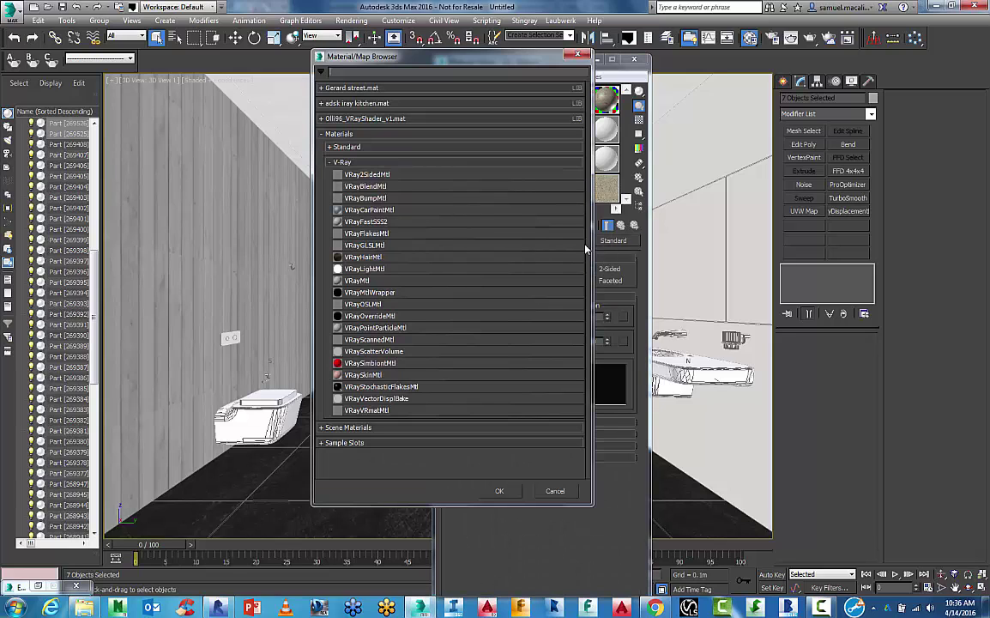
double_click(354, 281)
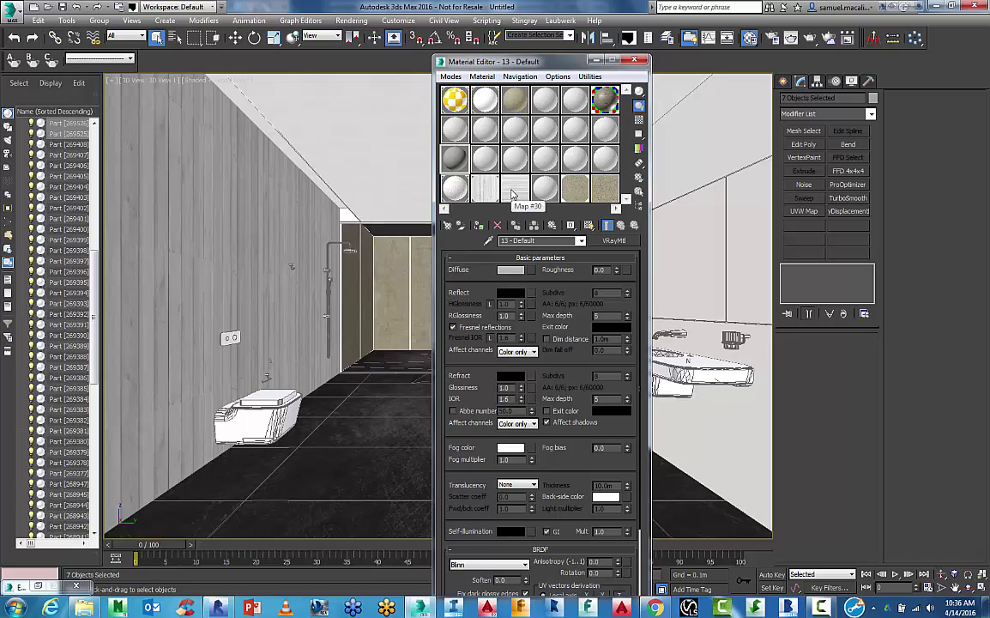
drag(512, 194, 517, 269)
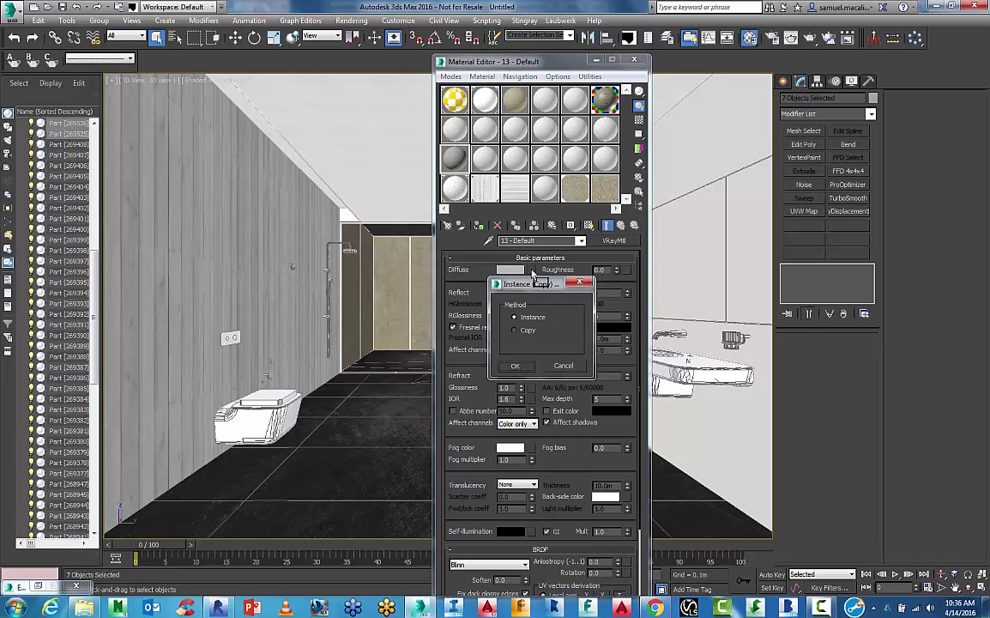
click(526, 367)
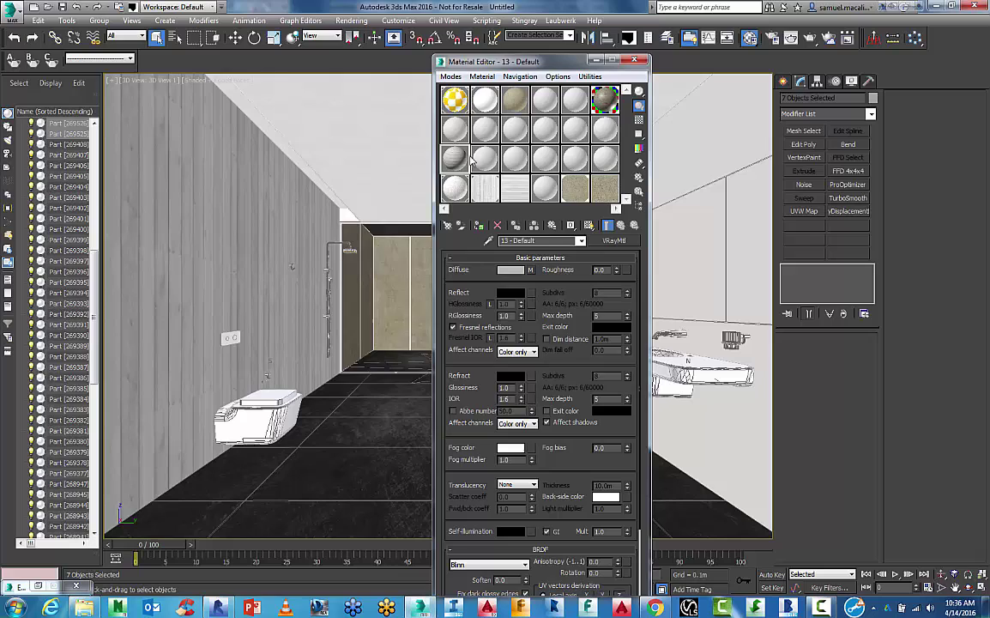
Set the timber VRayMtl's RGlossiness to 0.65, enable its checkered sample background, and inspect the enlarged preview.
double_click(459, 159)
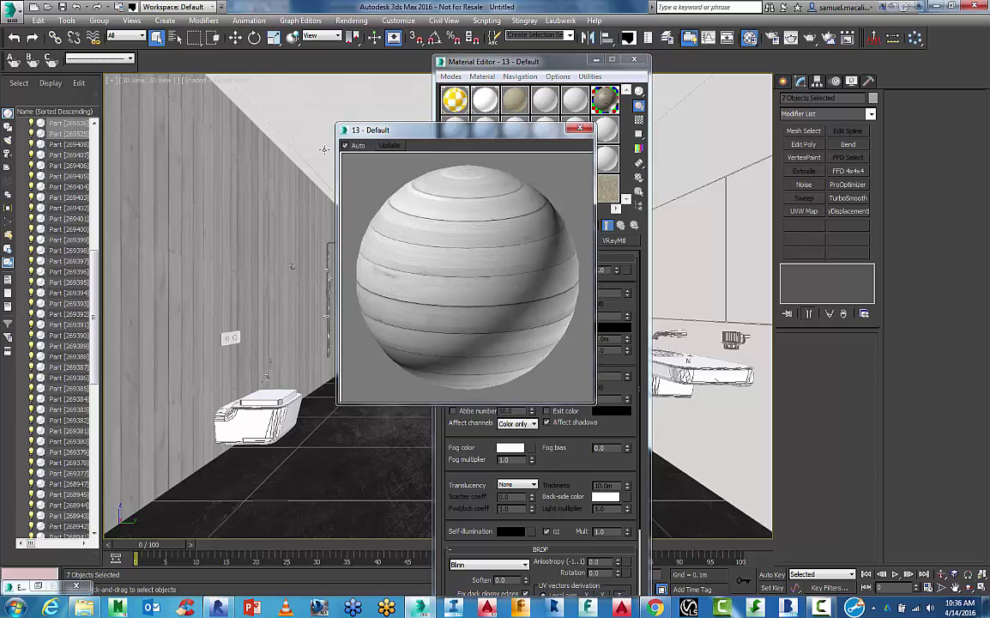
click(580, 129)
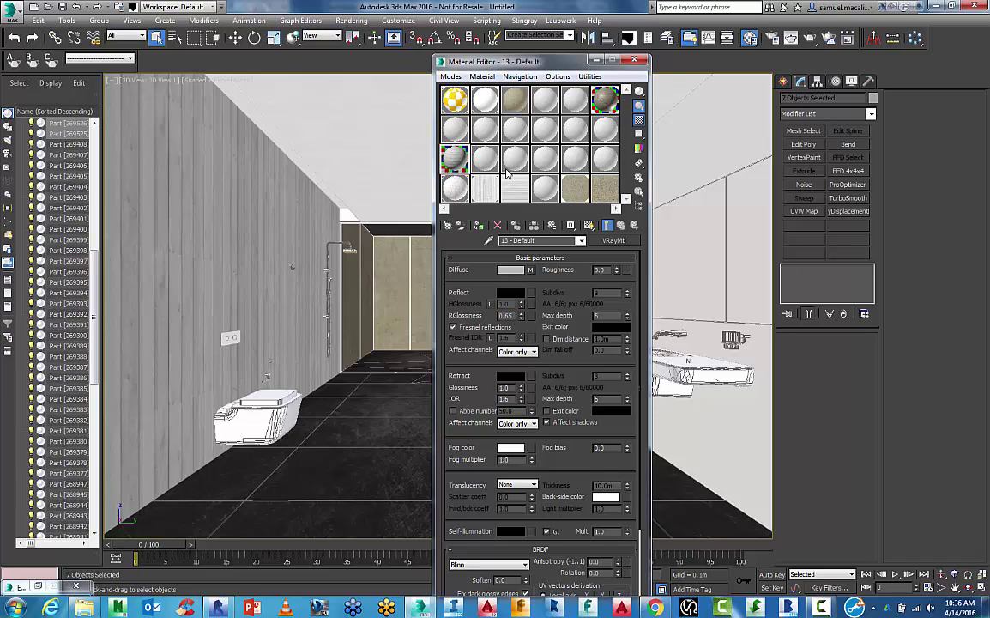
double_click(457, 158)
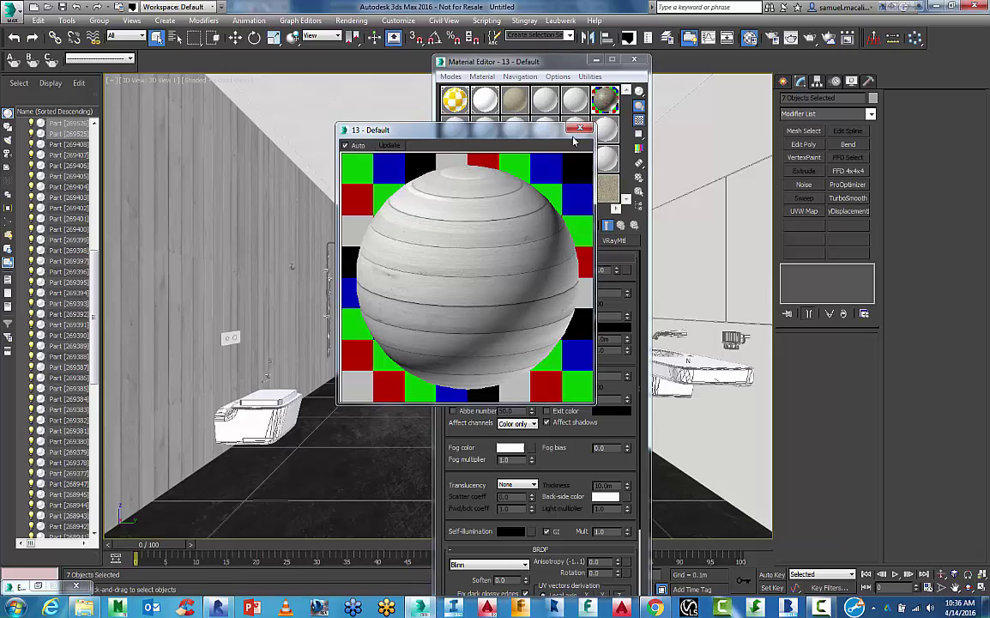
click(580, 129)
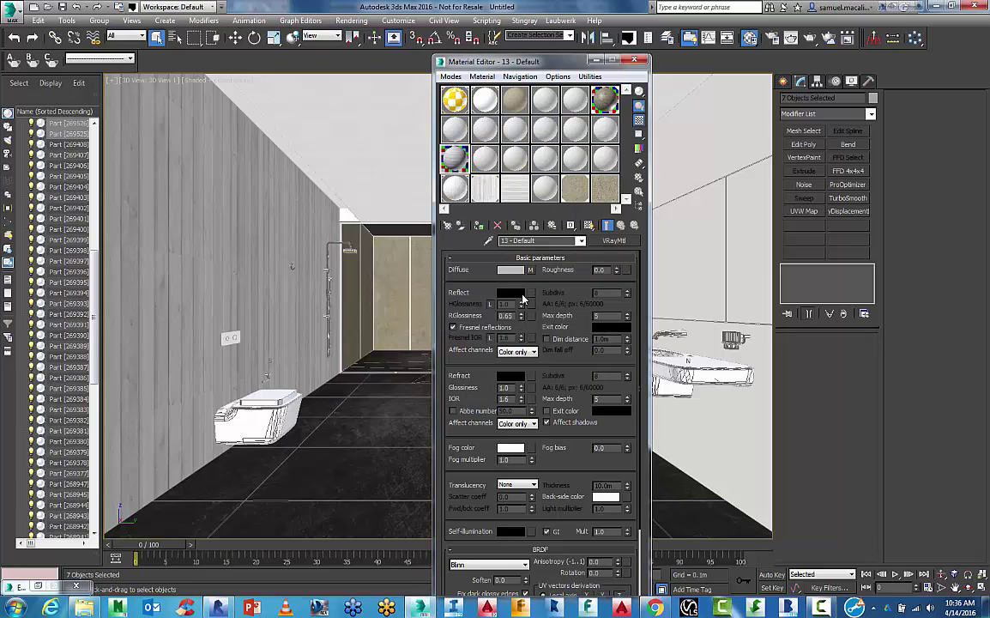
Try a pure white reflection color on the timber VRayMtl and inspect its enlarged preview.
click(510, 292)
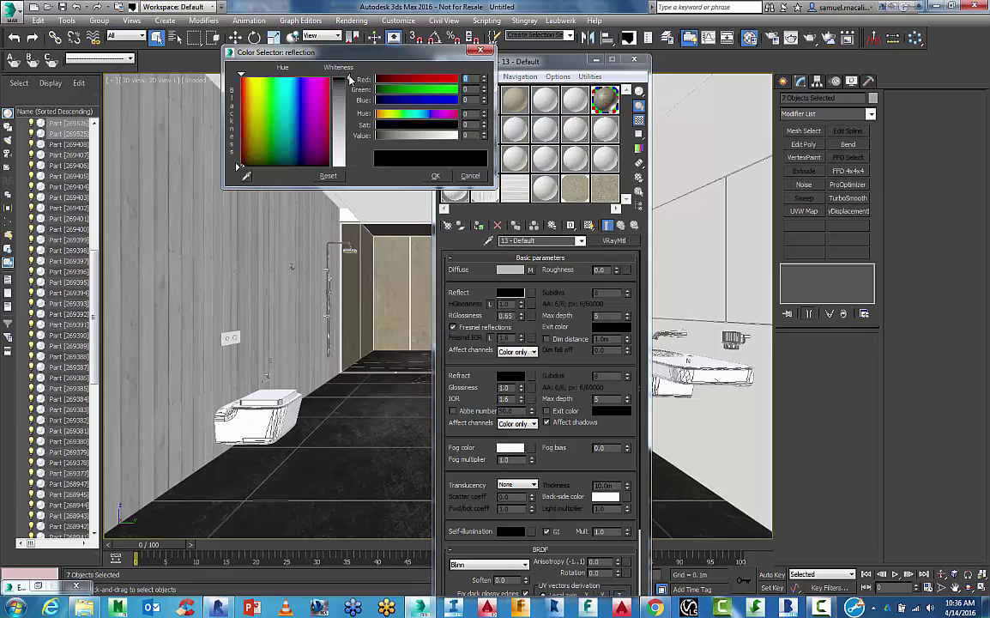
drag(349, 79, 341, 165)
click(435, 175)
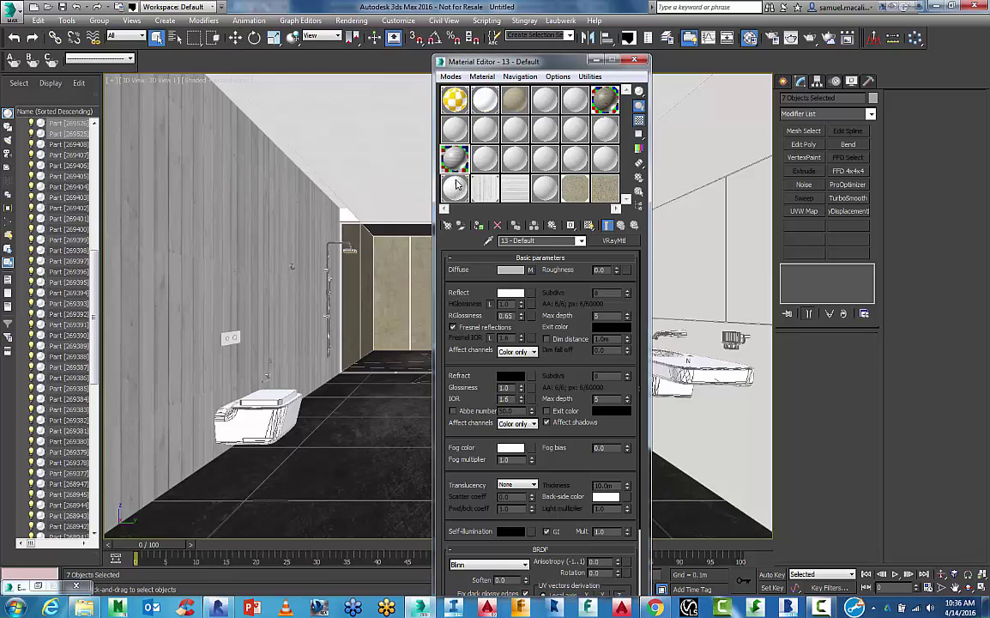
double_click(457, 184)
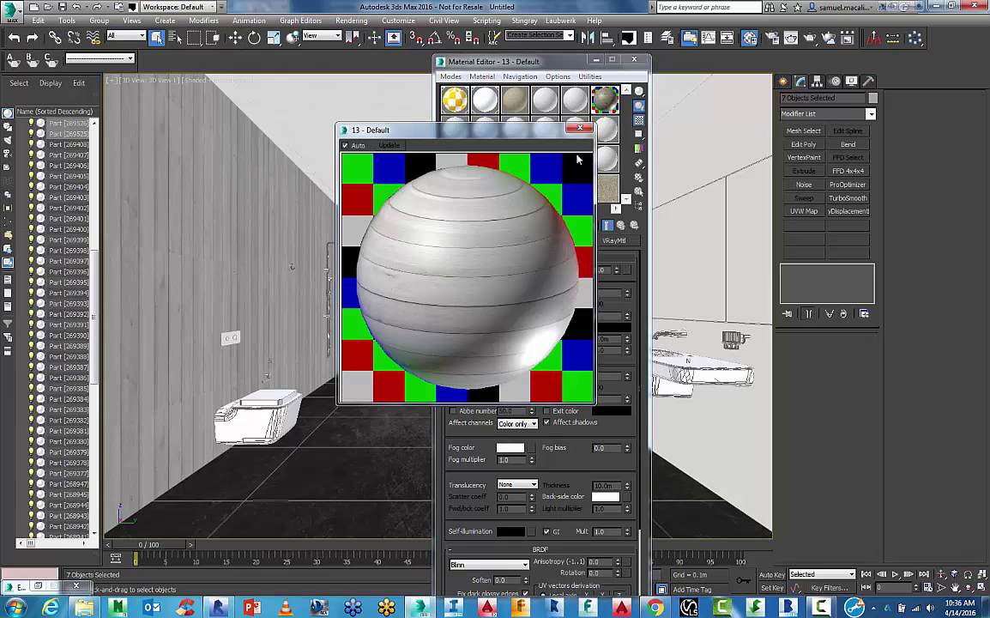
click(580, 128)
Set the timber VRayMtl's reflection color to a grey with value 100 and inspect the enlarged preview.
click(513, 294)
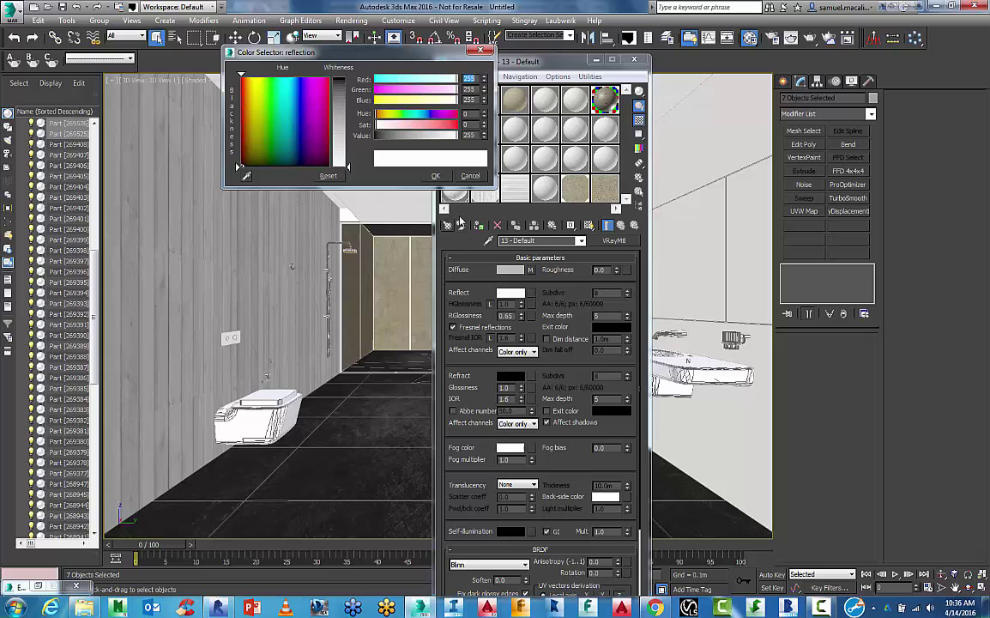
drag(477, 136, 431, 148)
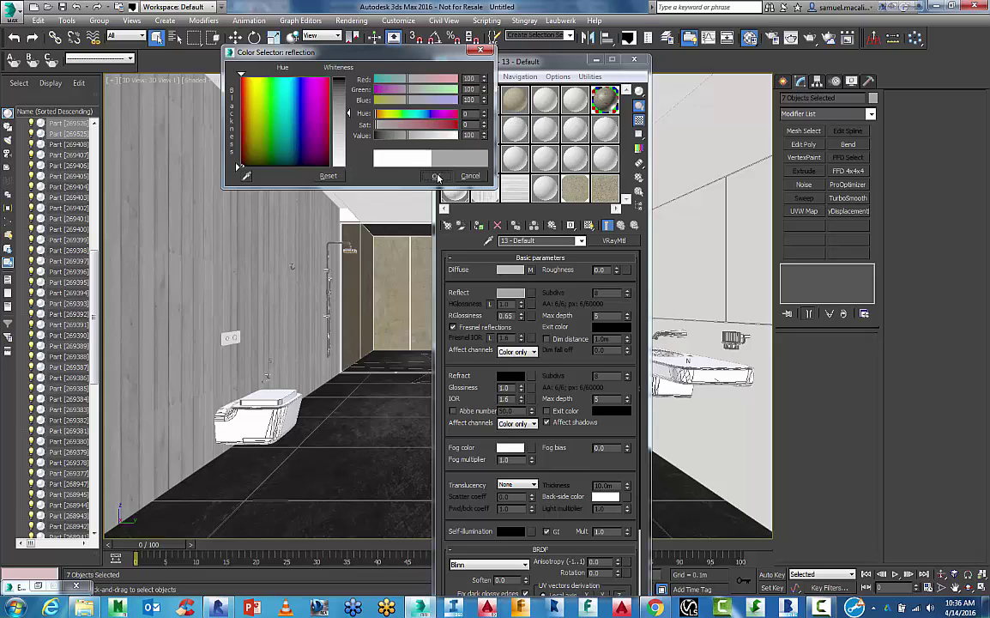
click(435, 175)
double_click(453, 158)
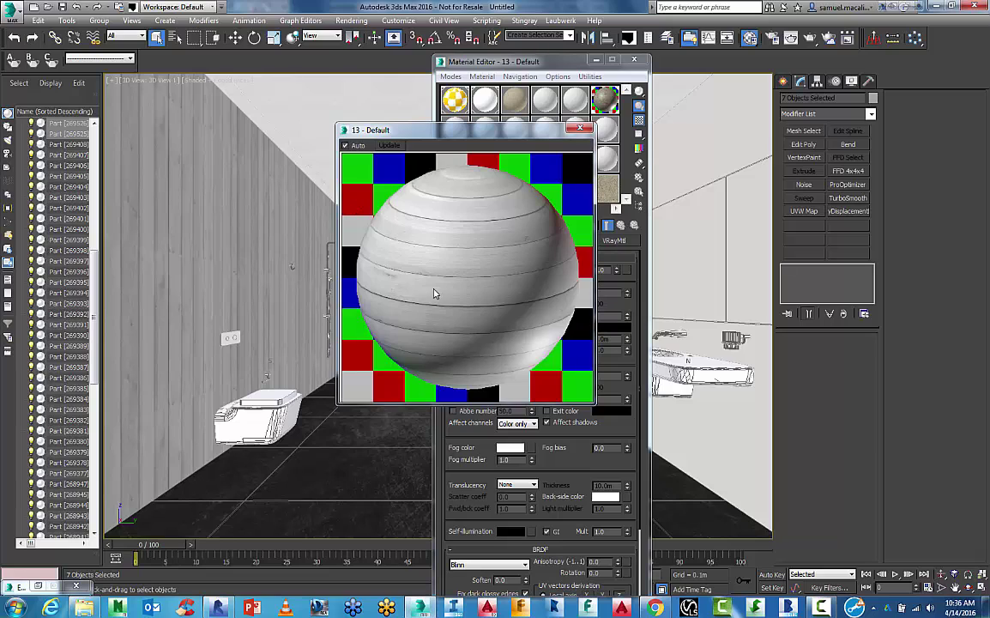
click(580, 128)
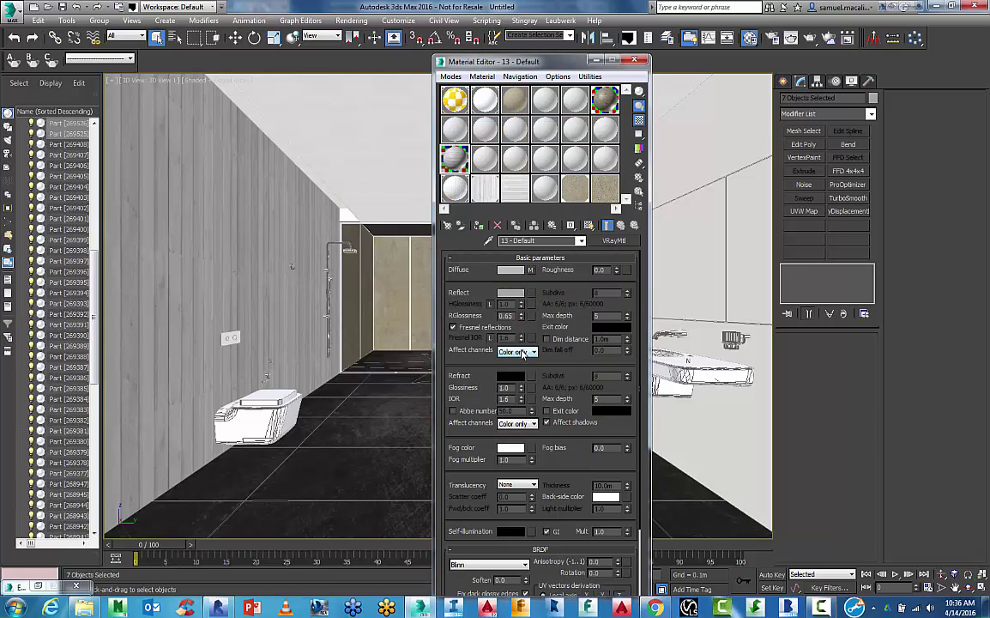
Expand the VRayMtl's list of maps and assign the 13 - Default material to the timber-clad wall.
drag(443, 325, 487, 249)
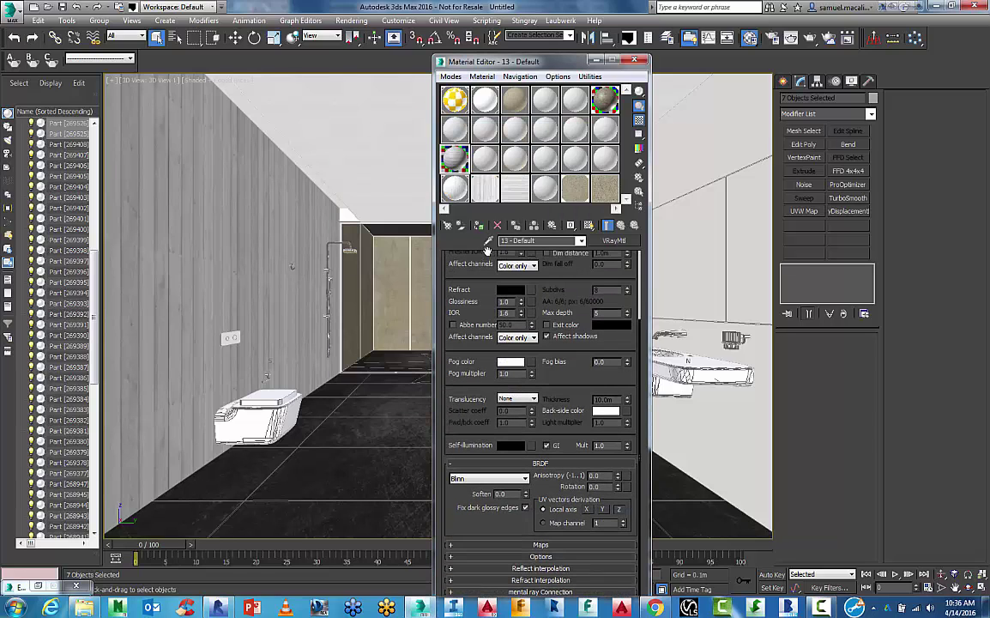
click(467, 544)
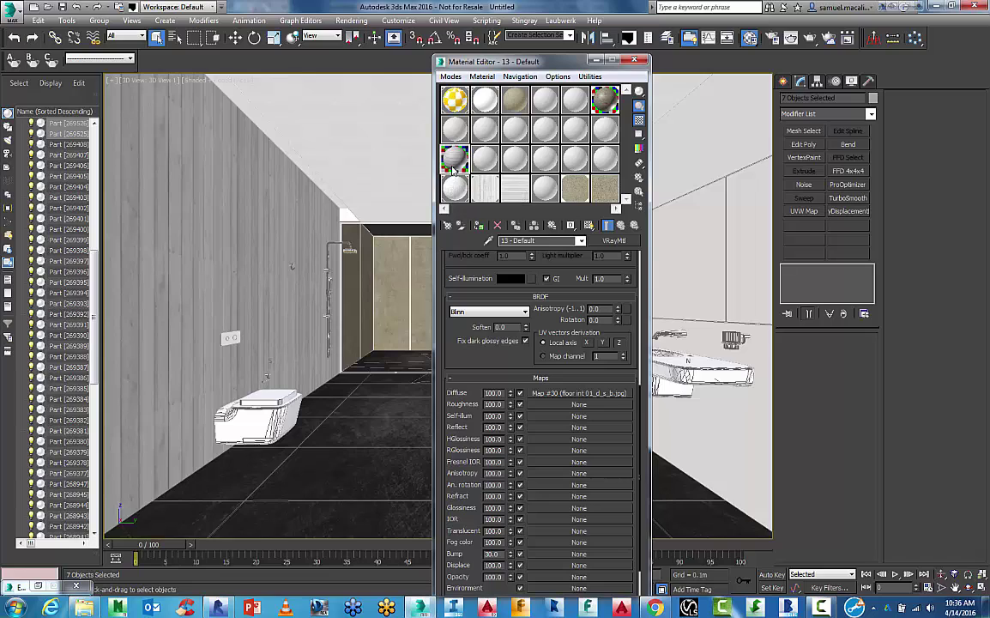
click(267, 210)
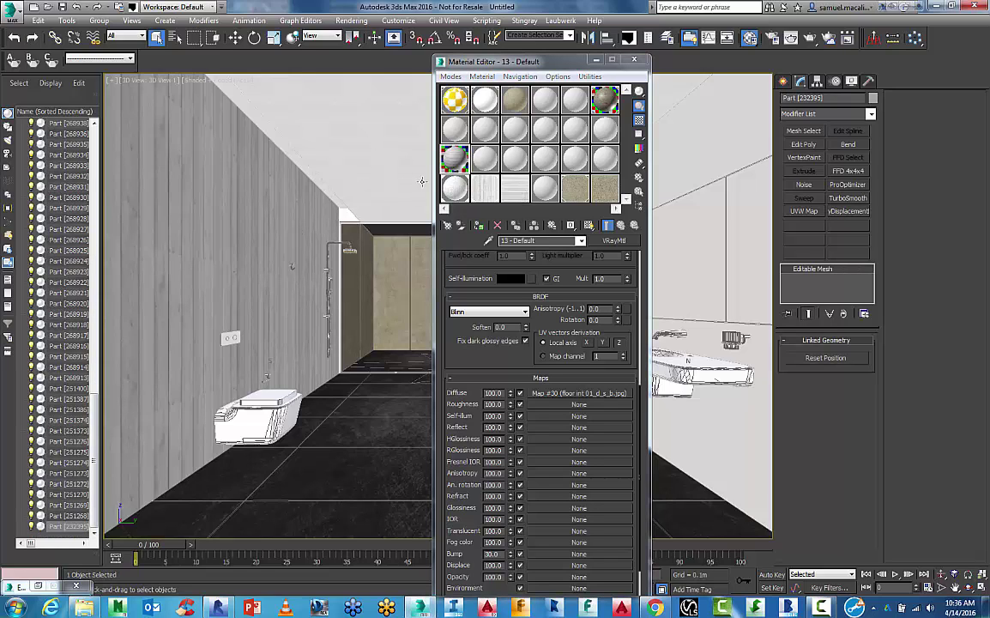
click(479, 226)
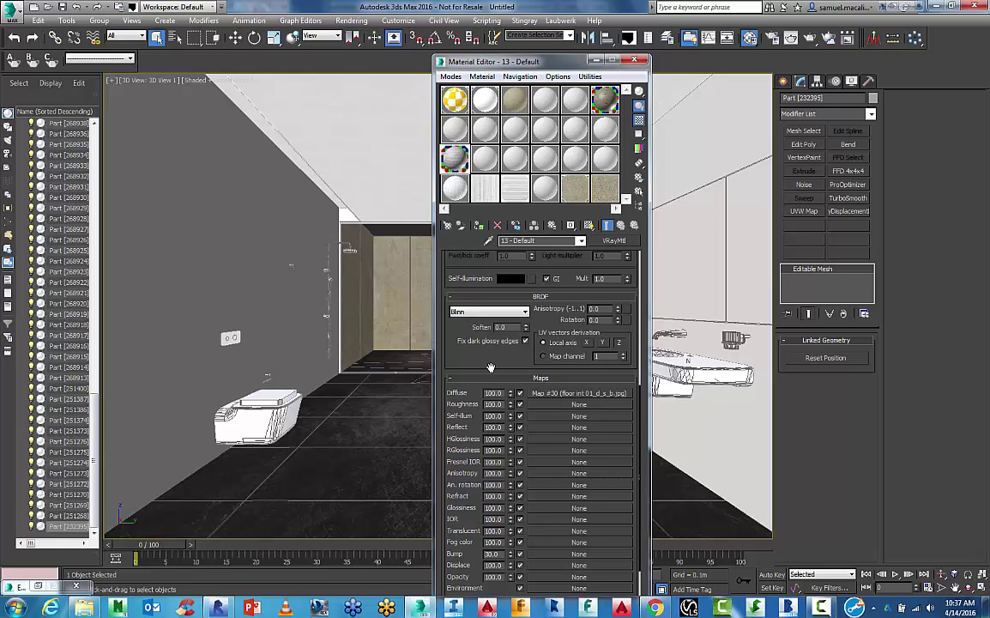
Try U and V tiling of 0.1, 10 and 0.001 on the VRayMtl's diffuse timber bitmap.
click(567, 392)
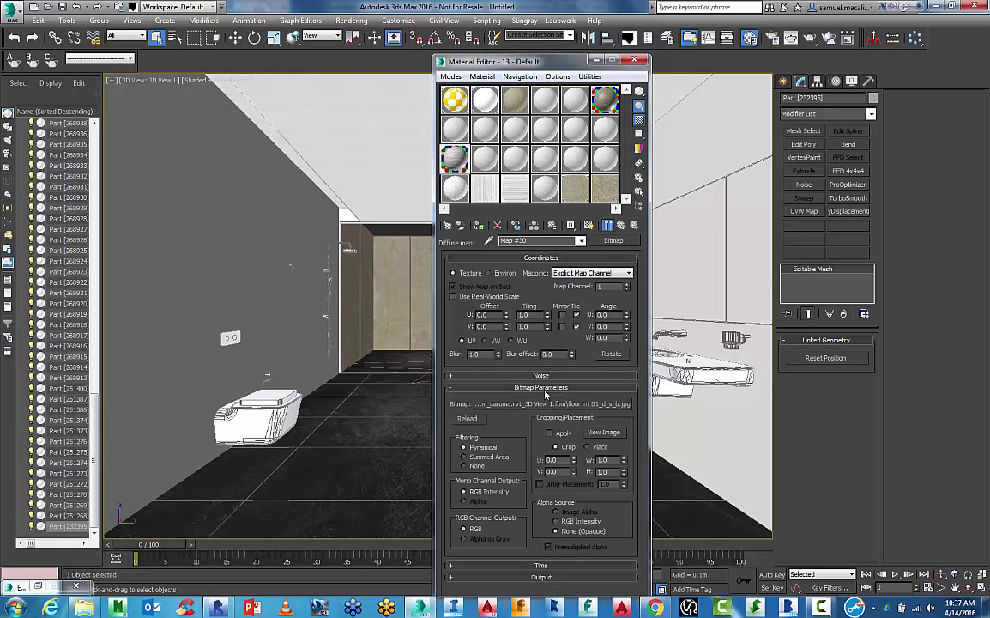
double_click(524, 314)
key(Tab)
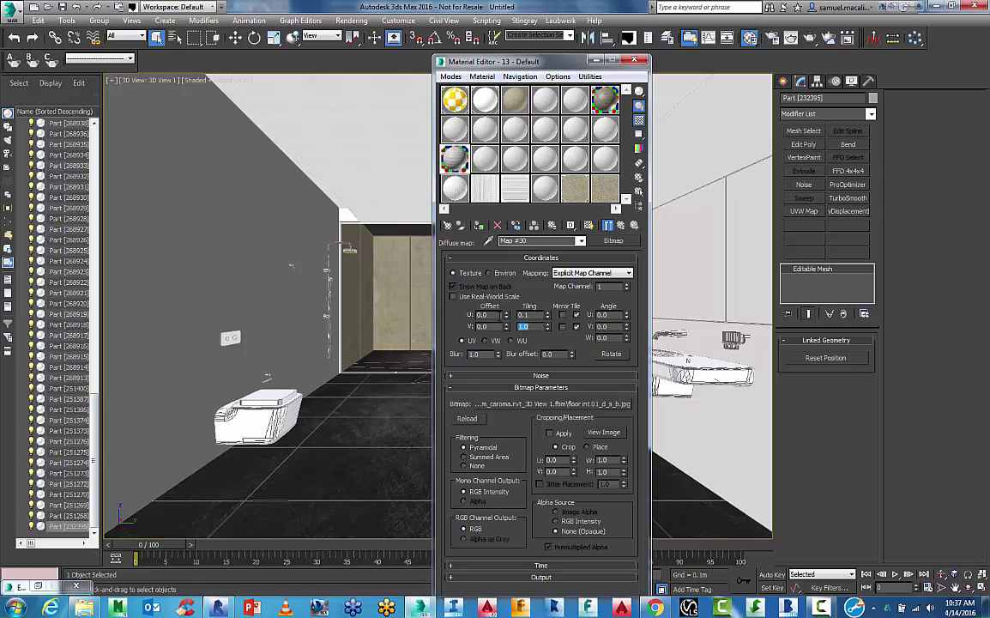
text(.1)
key(Return)
key(shift+Tab)
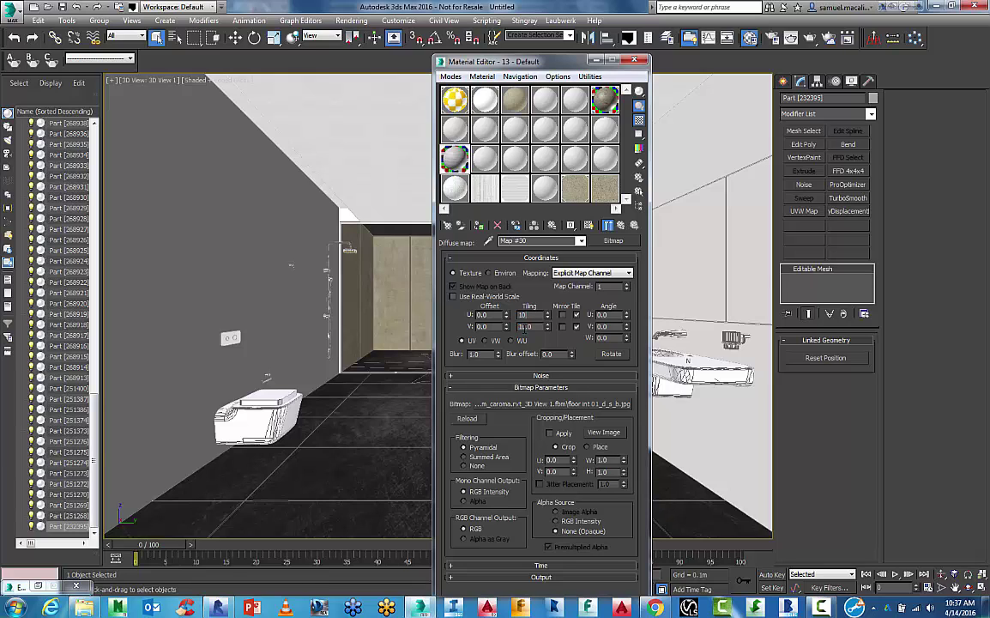
text(10)
key(Return)
text(.0)
key(Tab)
text(.001)
key(Return)
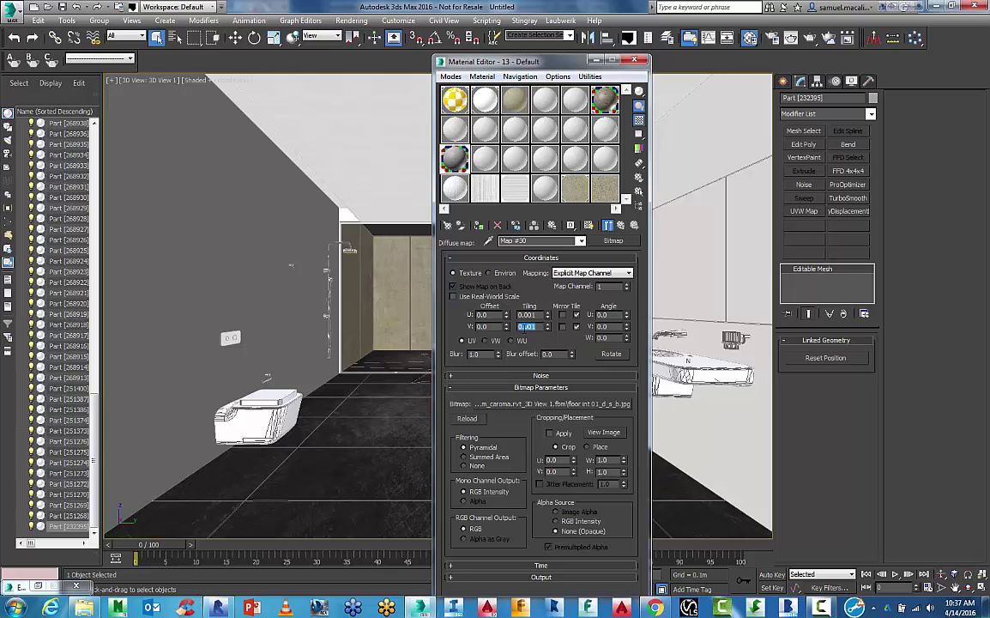
Try U and V tiling of 100 on the timber bitmap, and set both back to 1.
text(10)
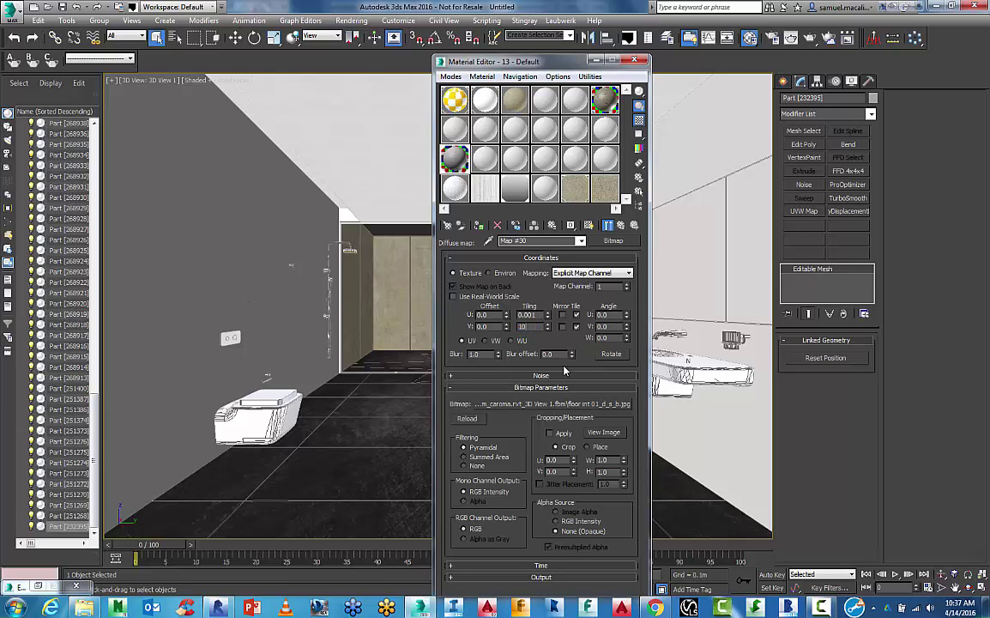
text(0)
key(Return)
text(00)
key(Return)
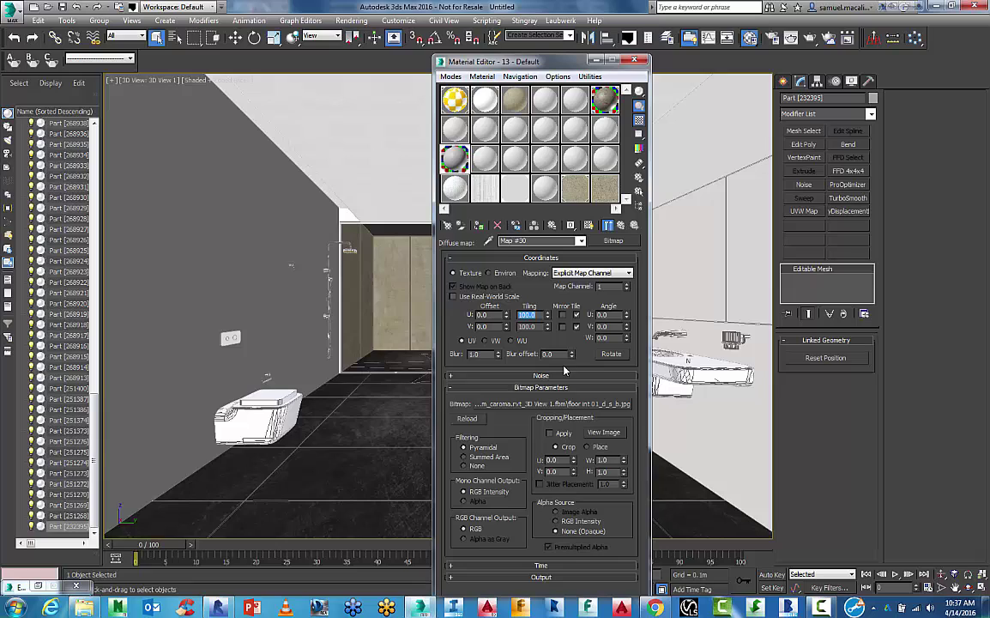
text(1)
key(Tab)
text(1)
key(Return)
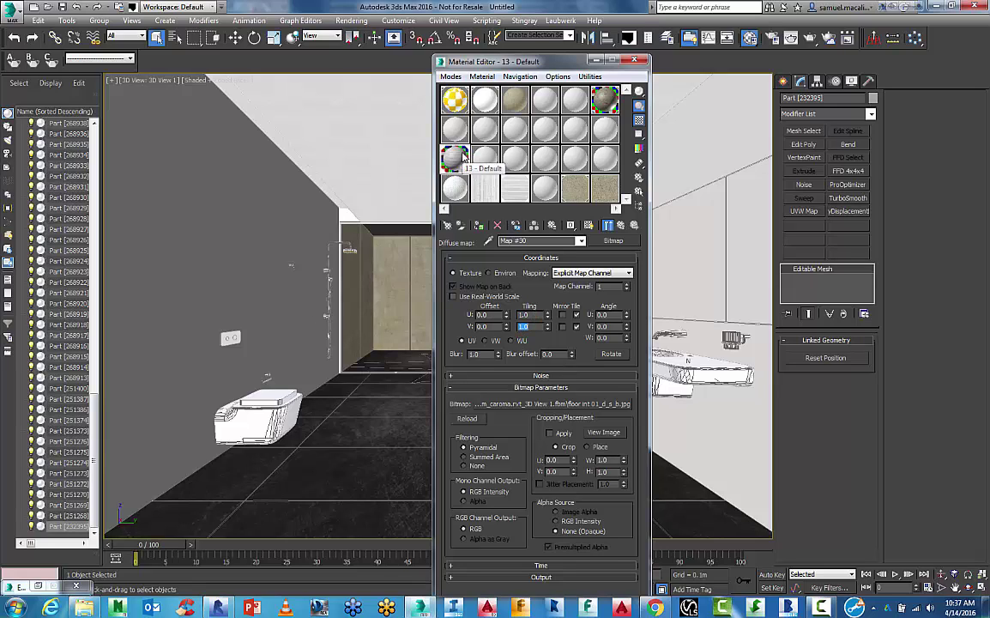
Add a UVW Map modifier to the timber-clad wall with Box mapping and a length, width and height of 1 m.
click(803, 211)
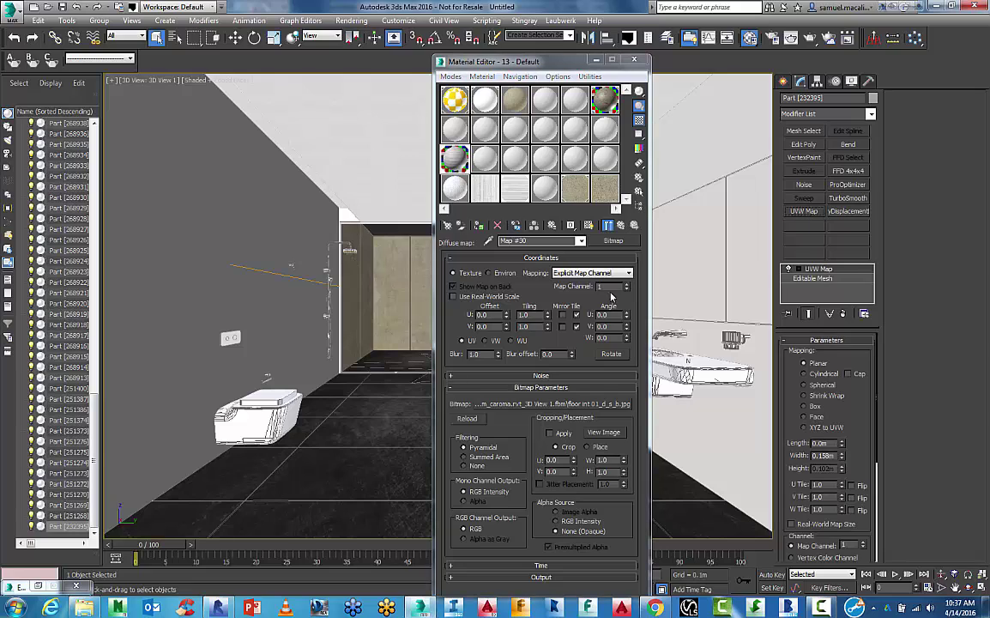
click(816, 411)
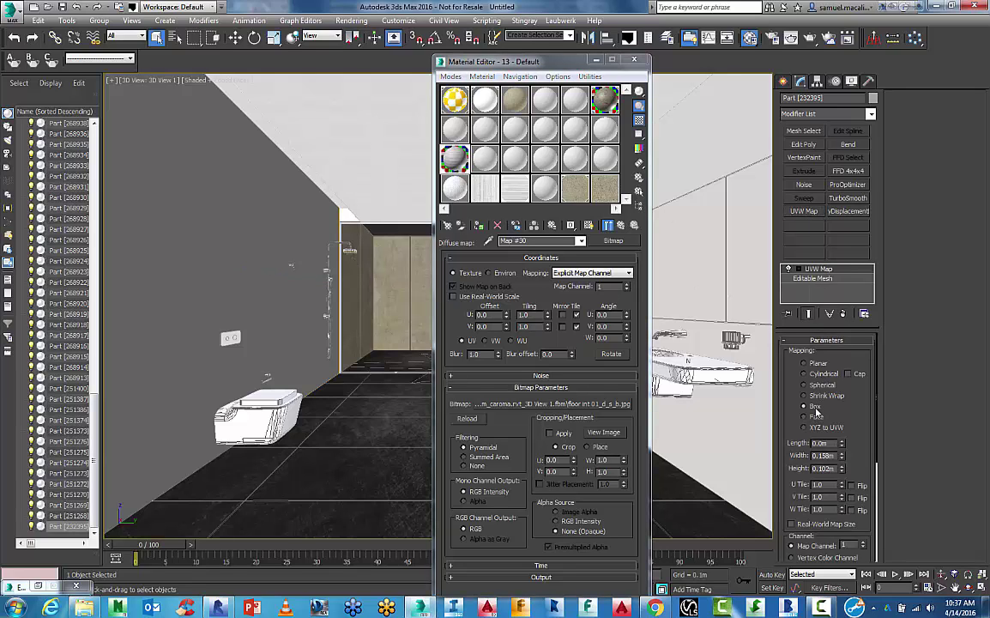
drag(833, 444, 764, 452)
text(1)
key(Tab)
text(1)
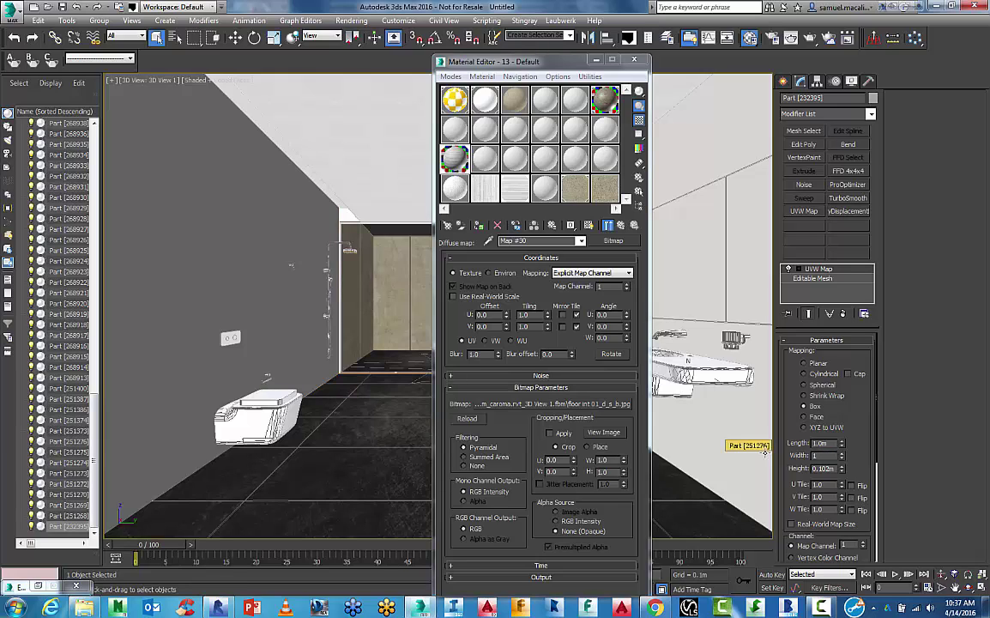
key(Tab)
text(1)
key(Return)
Set the UVW Map box's length, width and height to 0.01 m and show the timber texture shaded in the viewport.
text(101)
key(shift+Tab)
text(.01)
key(shift+Tab)
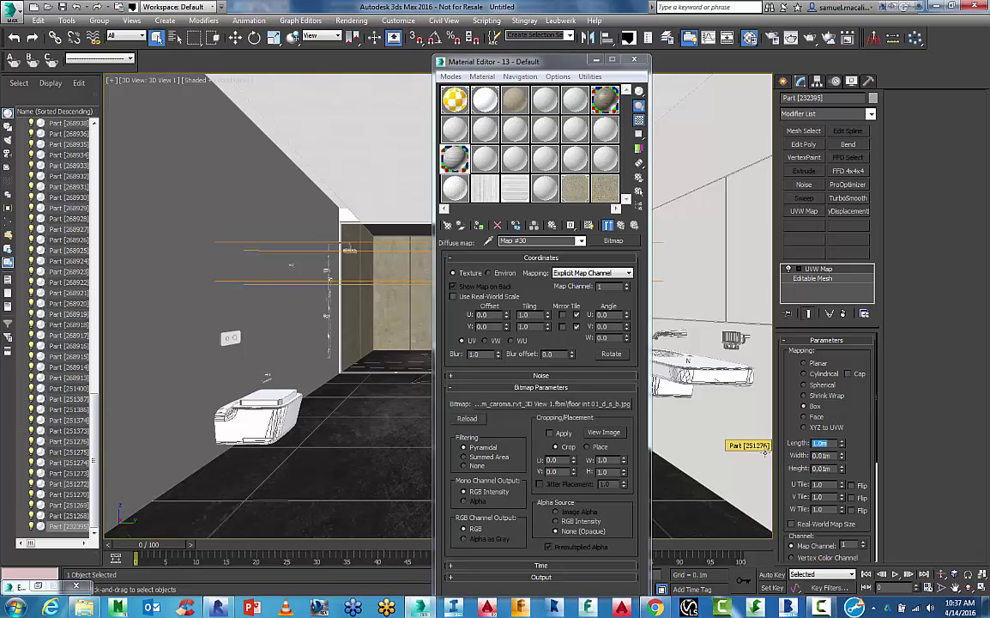
text(.01)
key(Return)
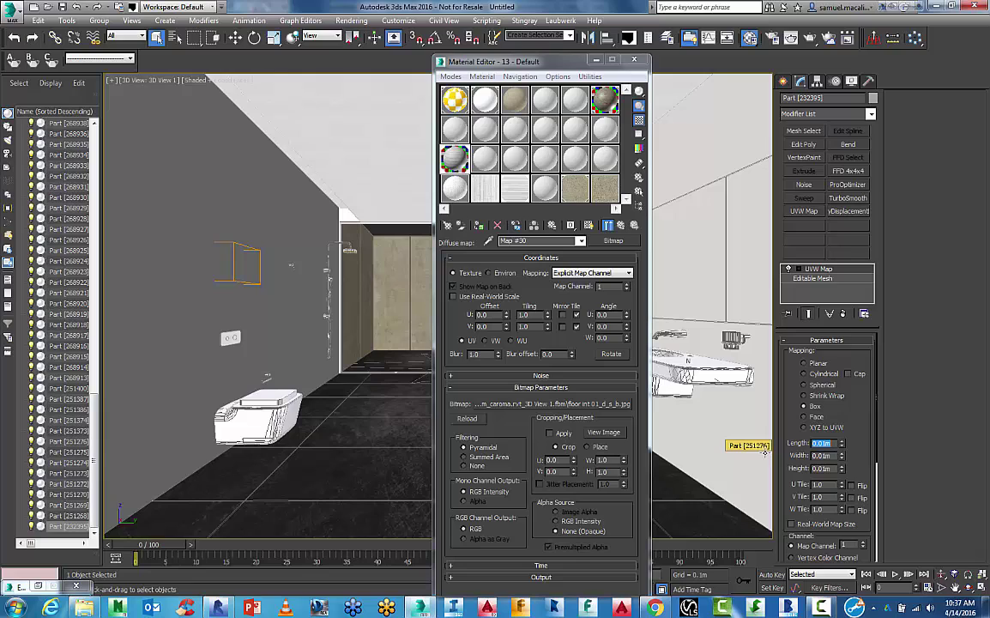
click(589, 225)
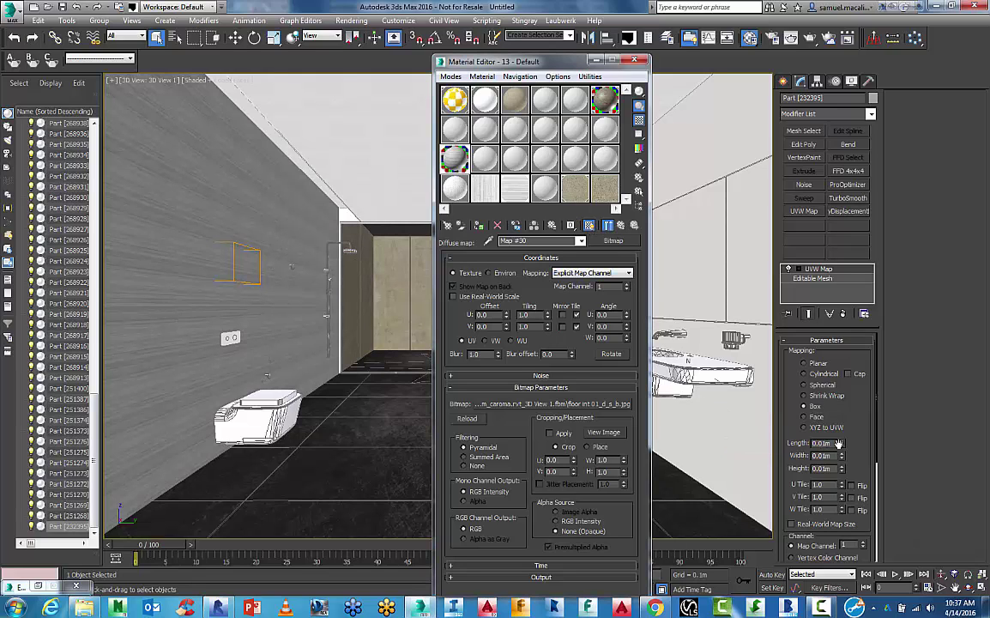
Try U and V tiling of 10 on the timber bitmap with the box mapping applied.
double_click(524, 314)
text(10)
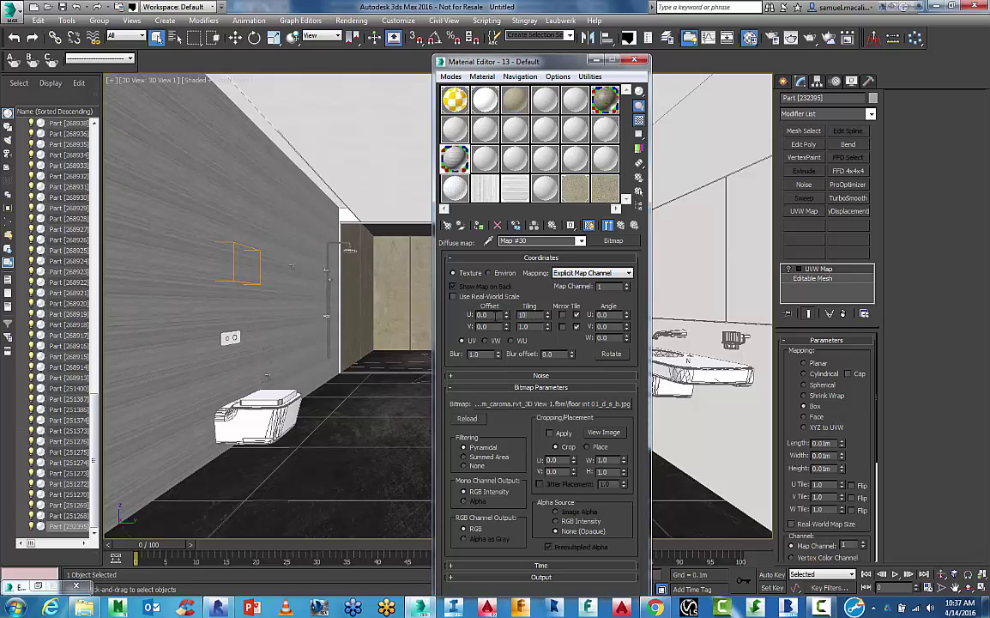
key(Tab)
text(10)
key(Return)
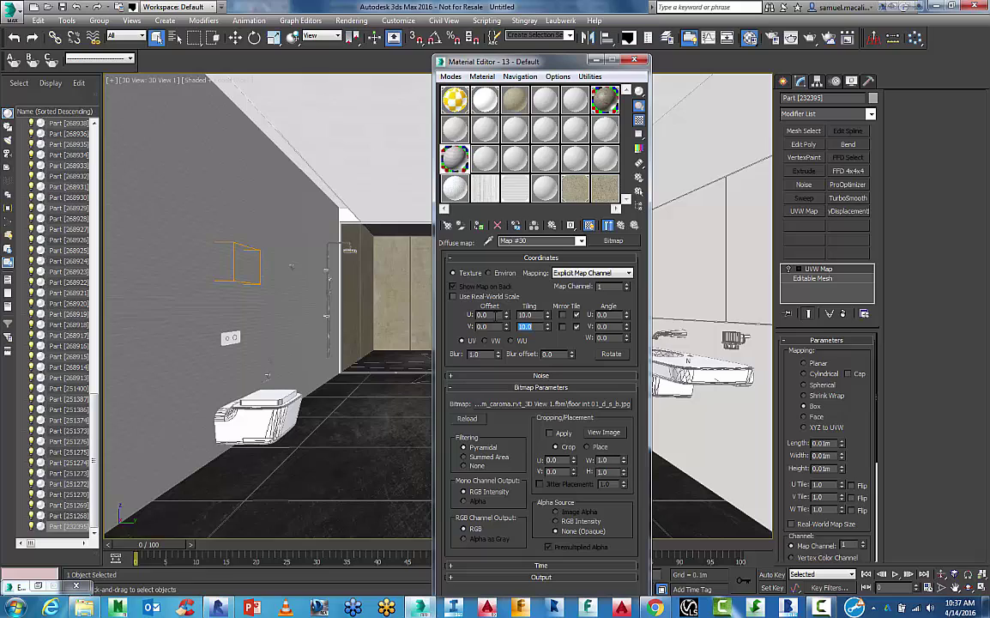
Set the timber bitmap's U and V tiling to 0.1 and its W angle to 90.
text(.0)
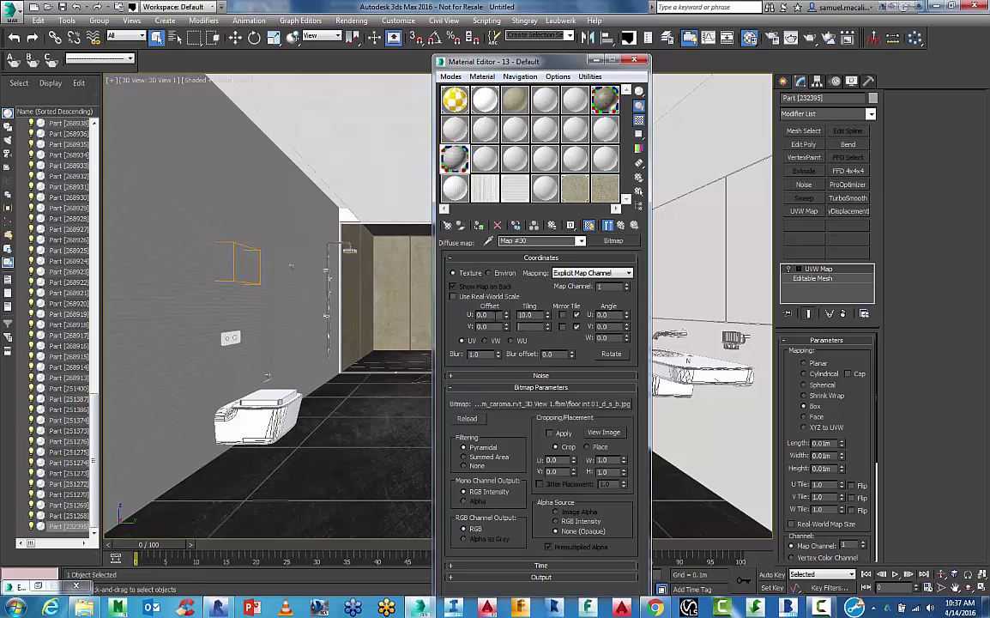
key(shift+Tab)
text(.1)
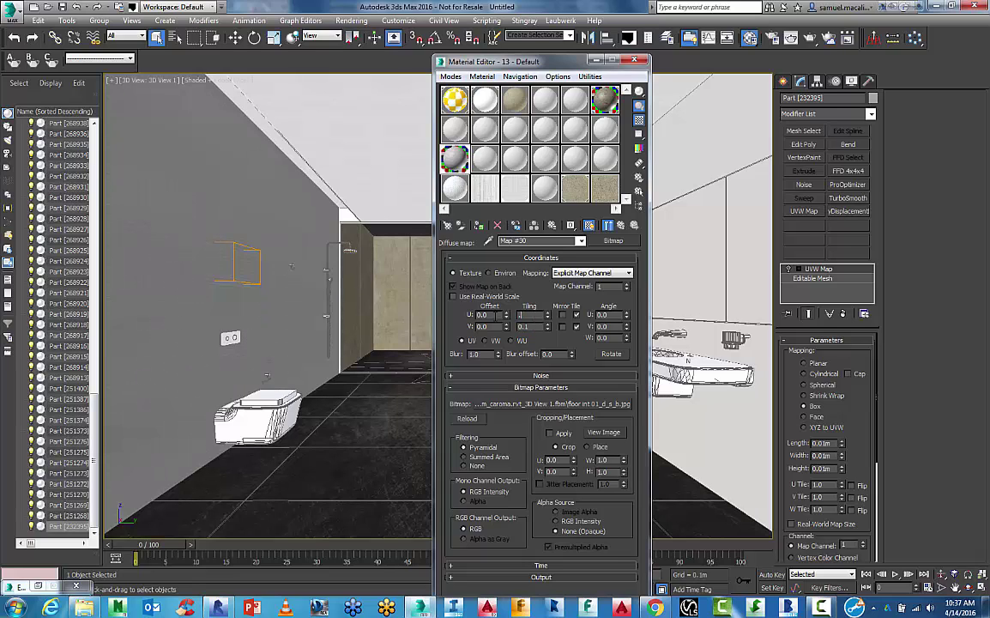
key(Return)
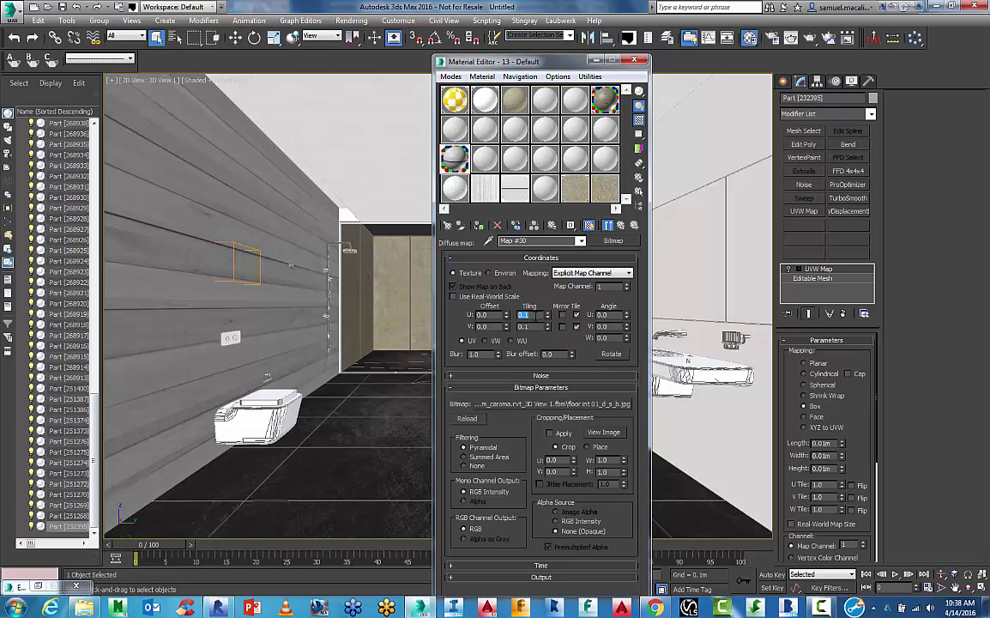
drag(614, 338, 566, 343)
text(90)
key(Return)
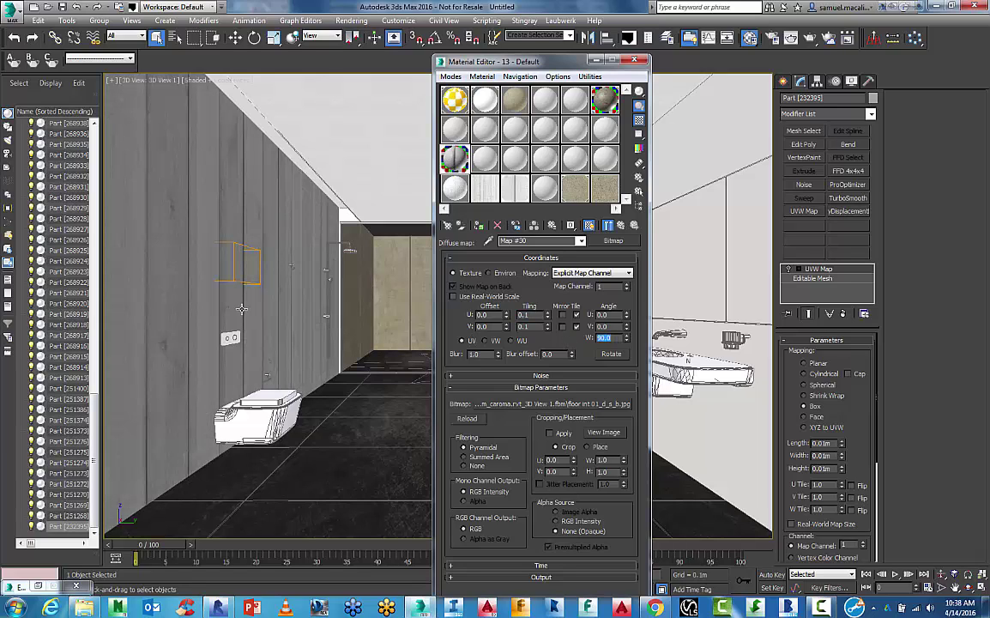